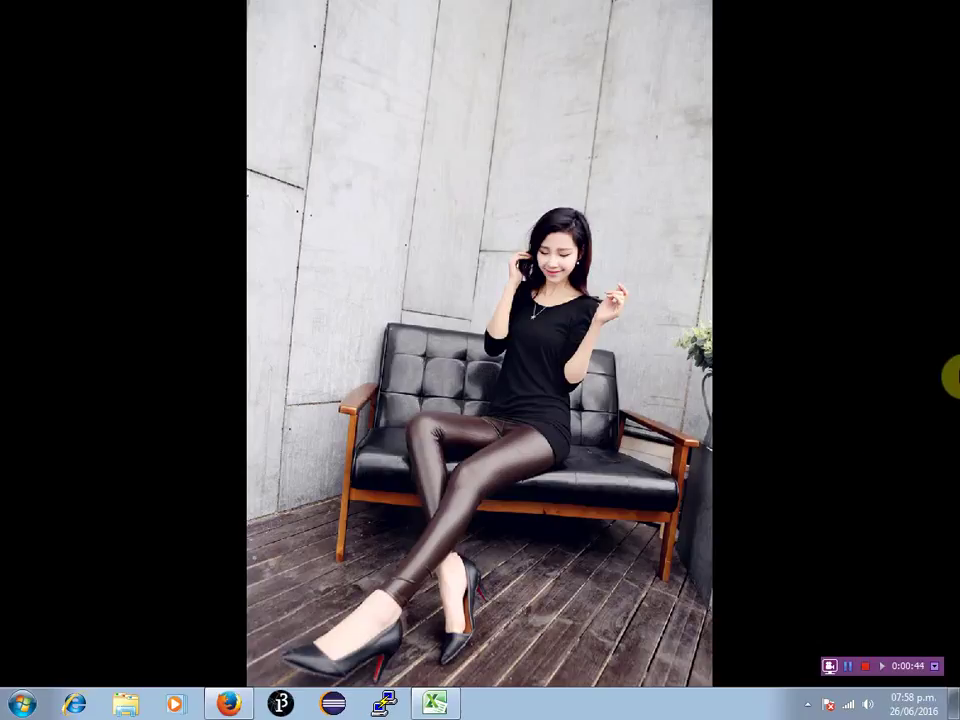
# - Bring the IE.xlsm VAN sheet forward and select the left table's period 0 Importe cell
pyautogui.click(436, 704)
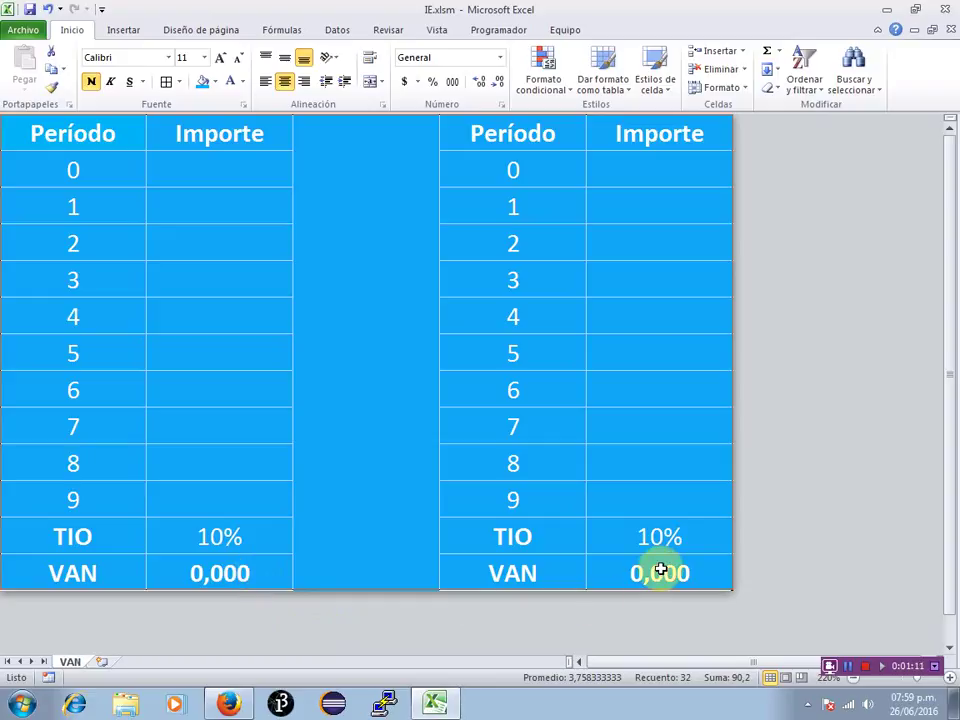
pyautogui.click(240, 175)
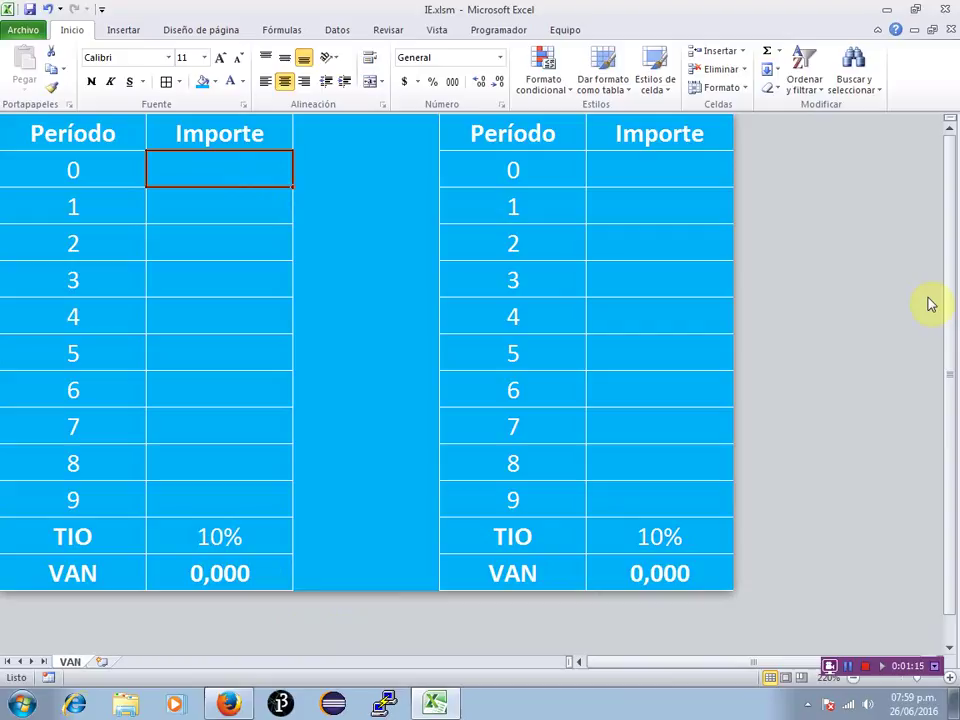
# - Enter the left table's period 0–4 amounts: -1500, 500, 400, 500, 350
pyautogui.write('-1500')
pyautogui.press('Return')
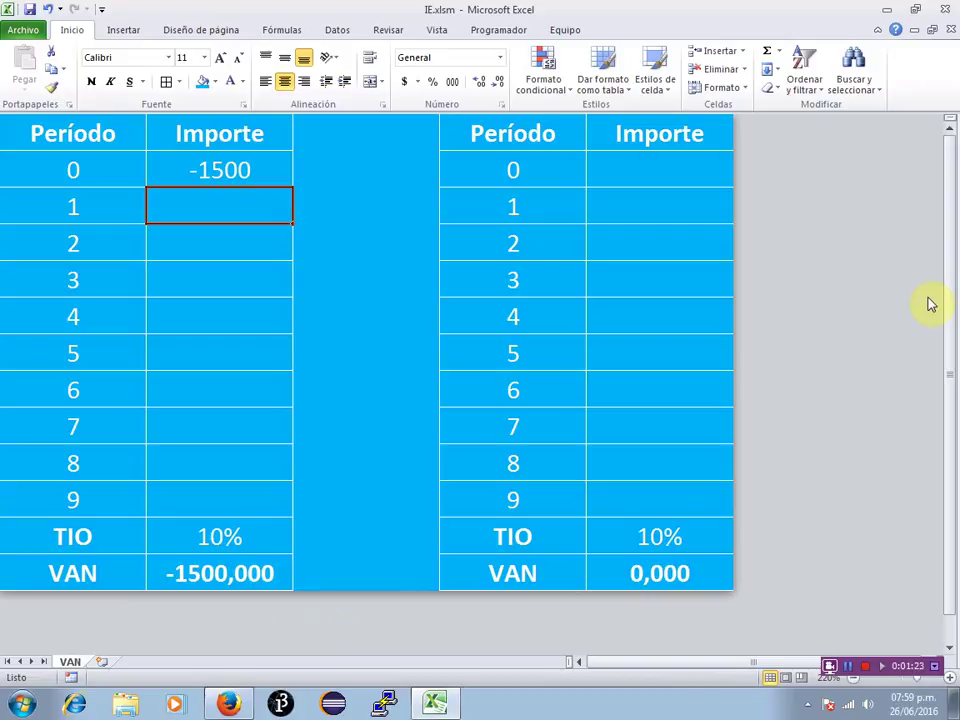
pyautogui.write('500')
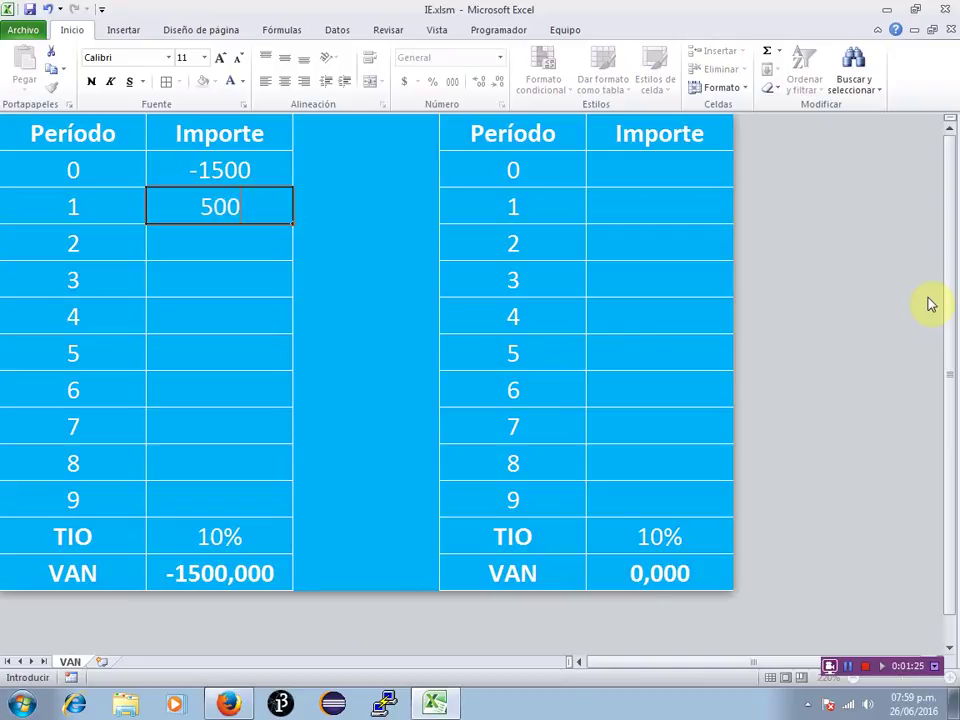
pyautogui.press('Return')
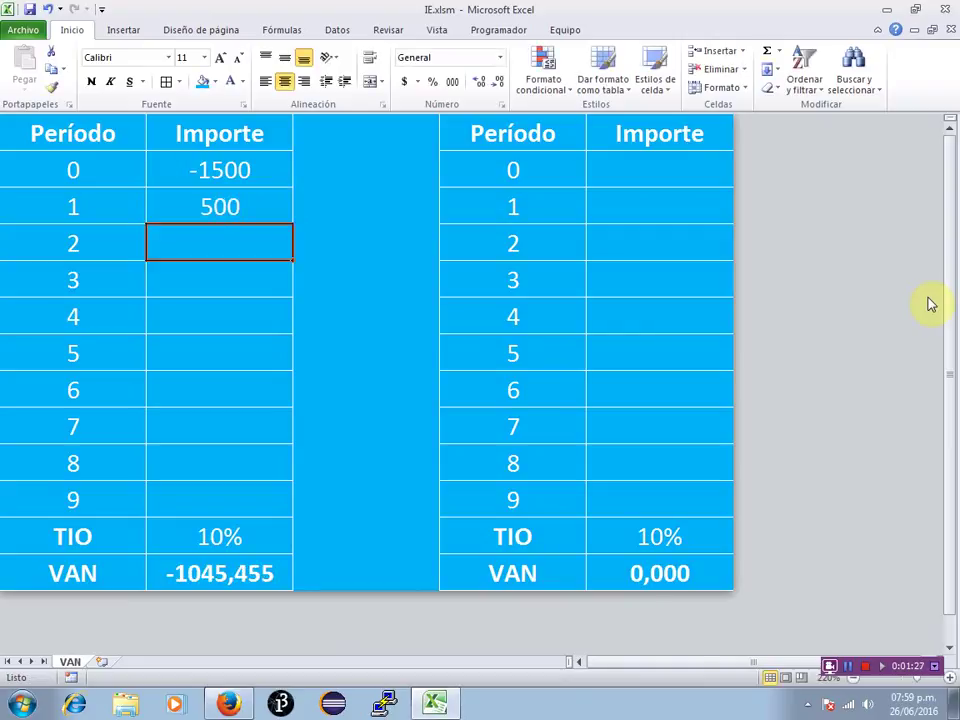
pyautogui.write('400')
pyautogui.press('Return')
pyautogui.write('500')
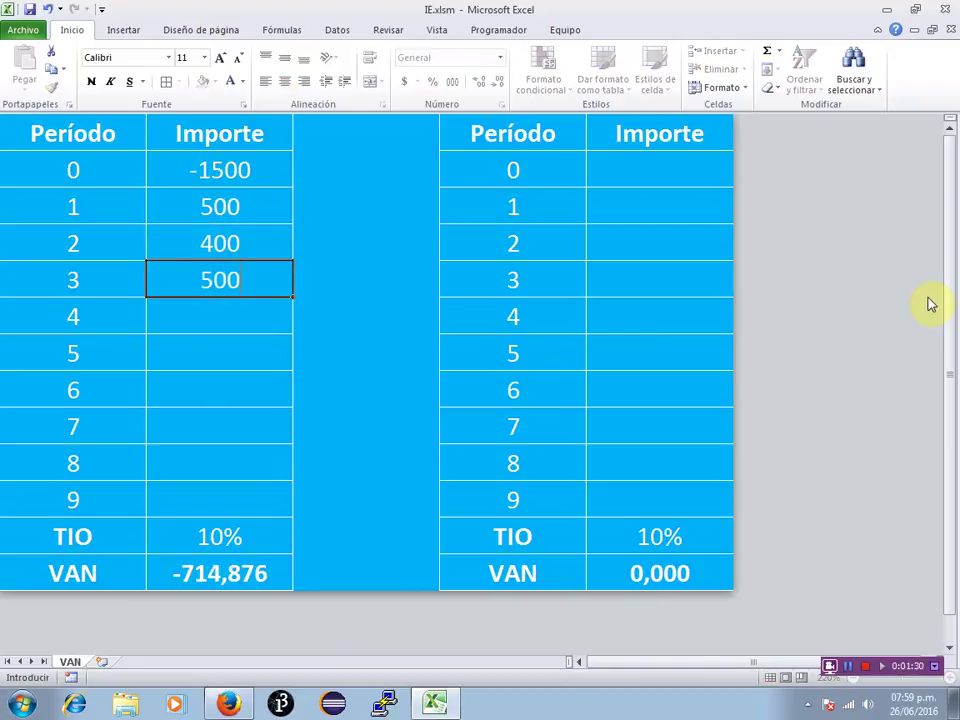
pyautogui.press('Return')
pyautogui.write('350')
pyautogui.press('Return')
# - Enter the period 5–9 amounts 250, 125, 100, 80, 96, bringing VAN to 254,975
pyautogui.write('250')
pyautogui.press('Return')
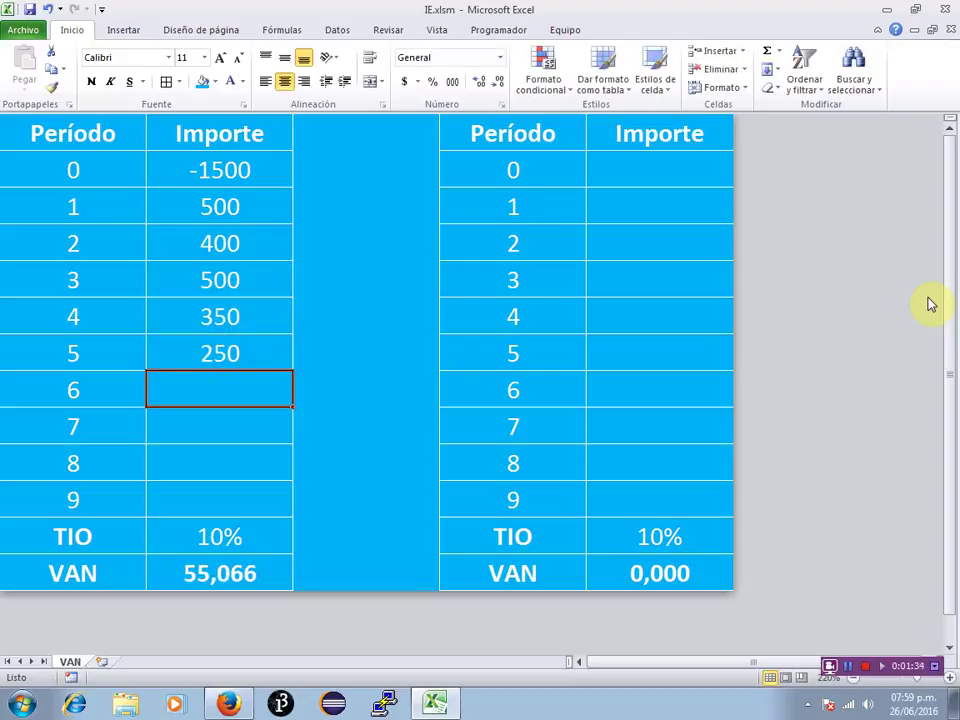
pyautogui.write('125')
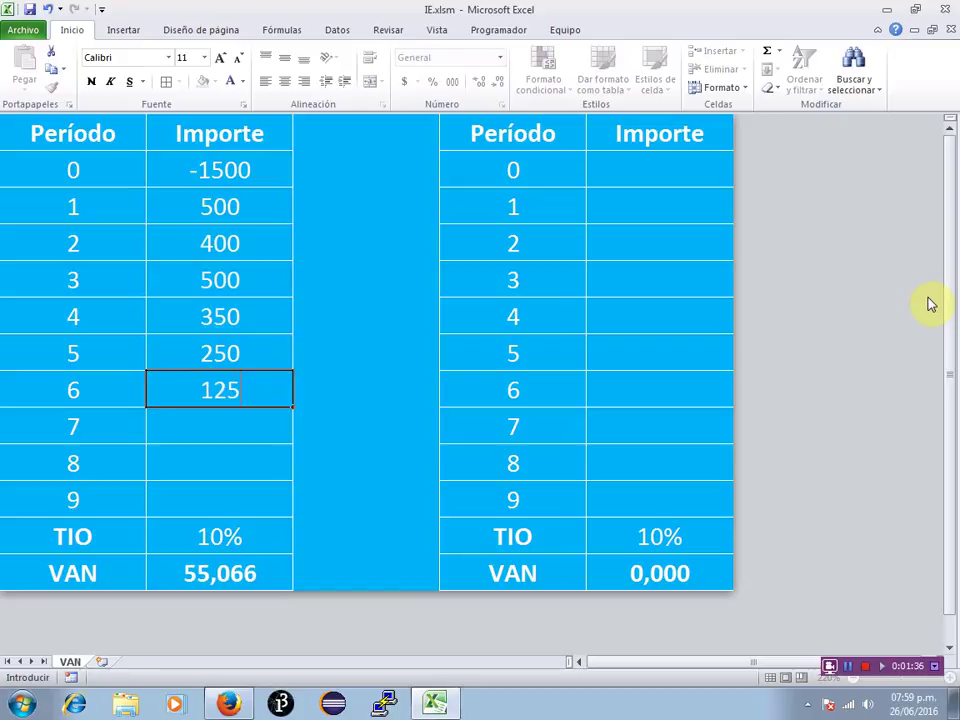
pyautogui.press('Return')
pyautogui.write('100')
pyautogui.press('Return')
pyautogui.write('80')
pyautogui.press('Return')
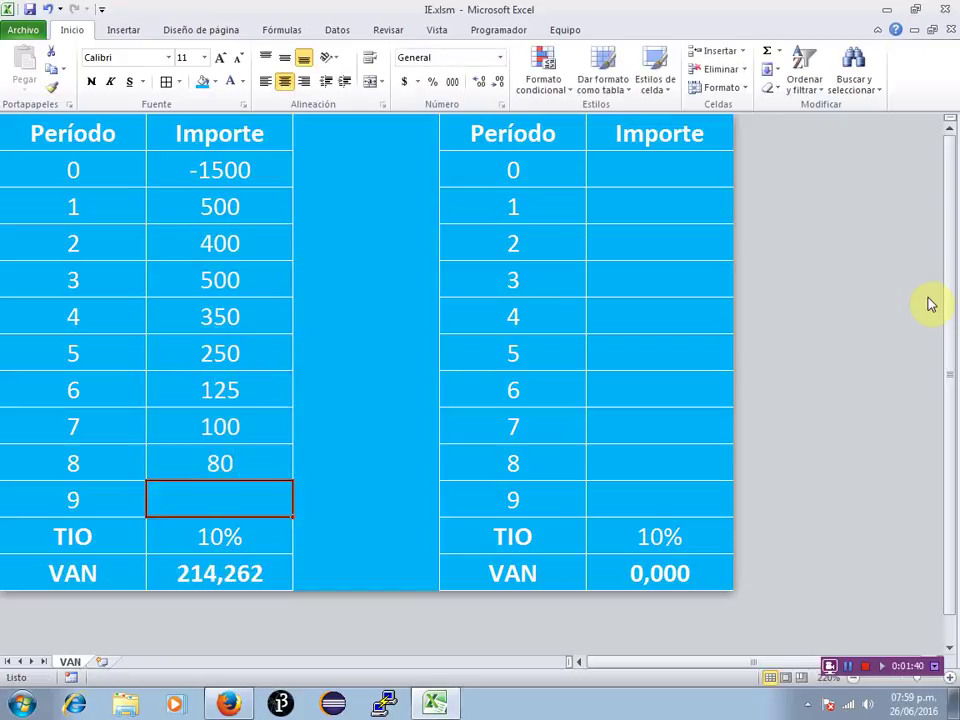
pyautogui.write('96')
pyautogui.press('Return')
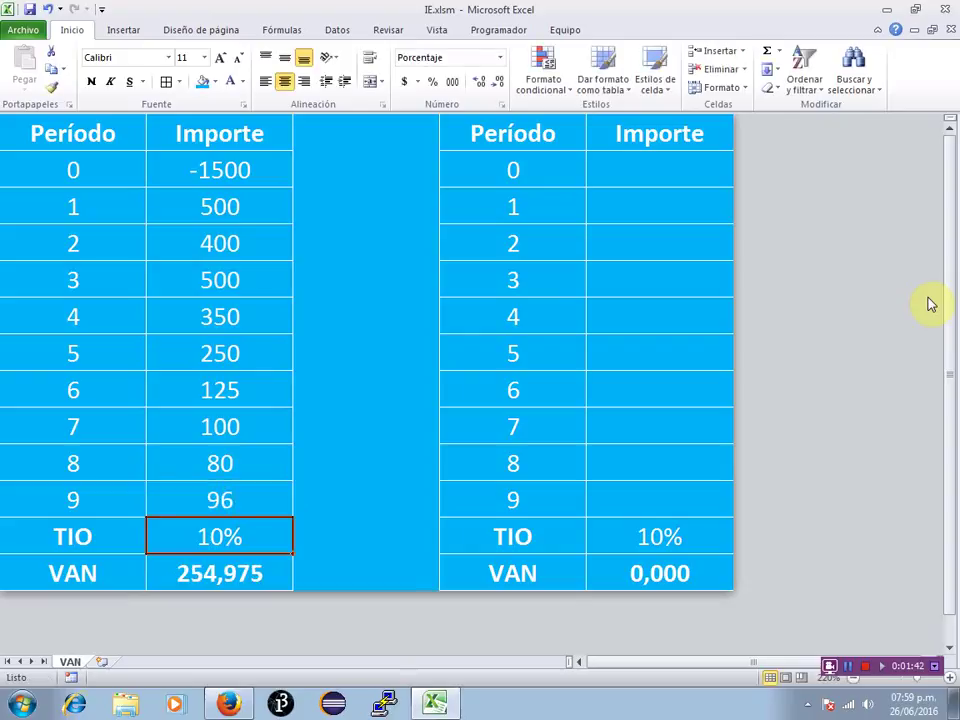
pyautogui.press('Down')
pyautogui.press('Left')
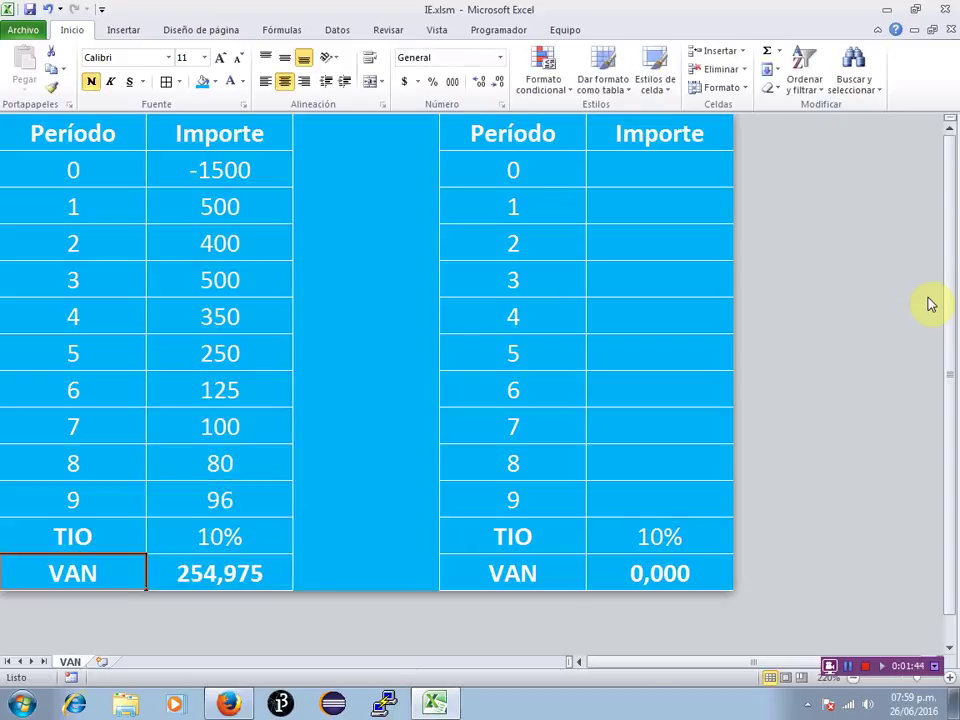
pyautogui.hotkey('shift', 'Right')
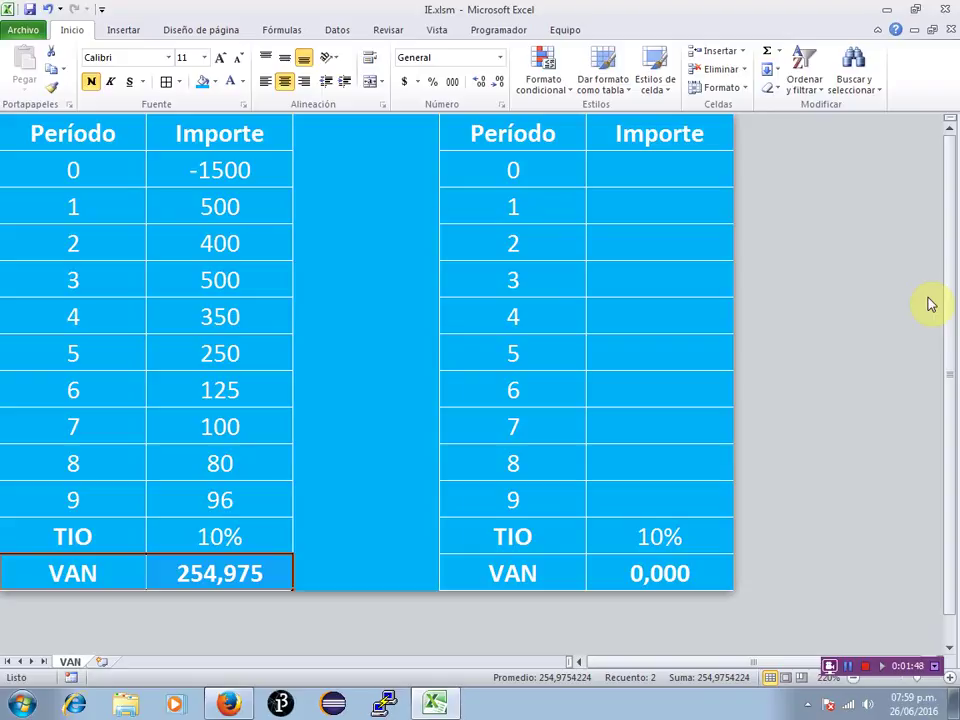
pyautogui.press('Right')
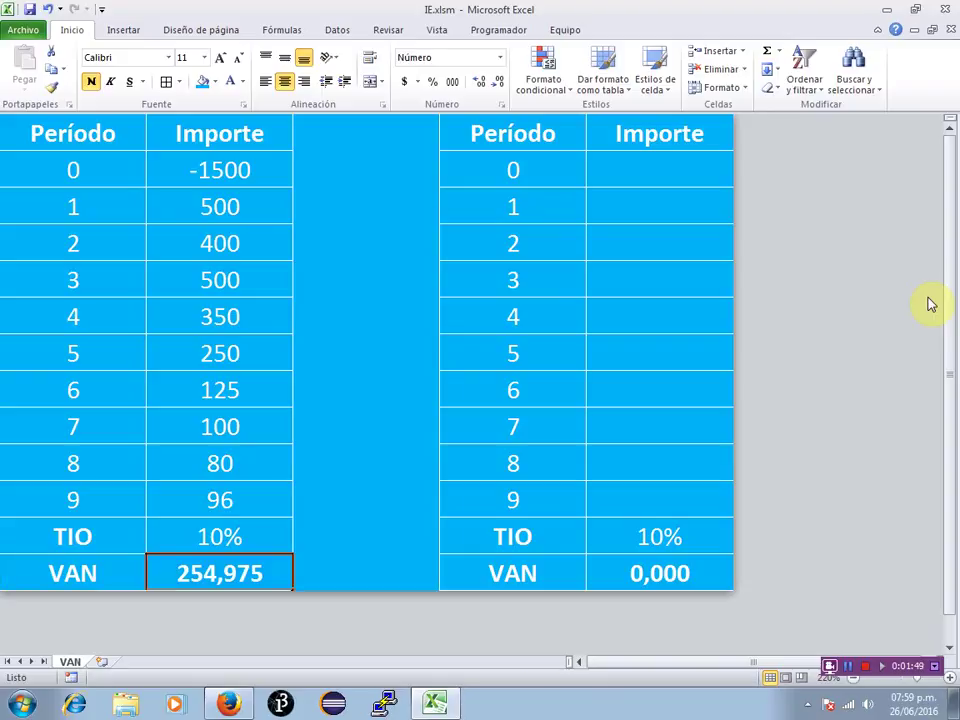
pyautogui.press('Up')
pyautogui.press('Up')
pyautogui.press('Up')
pyautogui.press('Up')
pyautogui.press('Down')
pyautogui.press('Left')
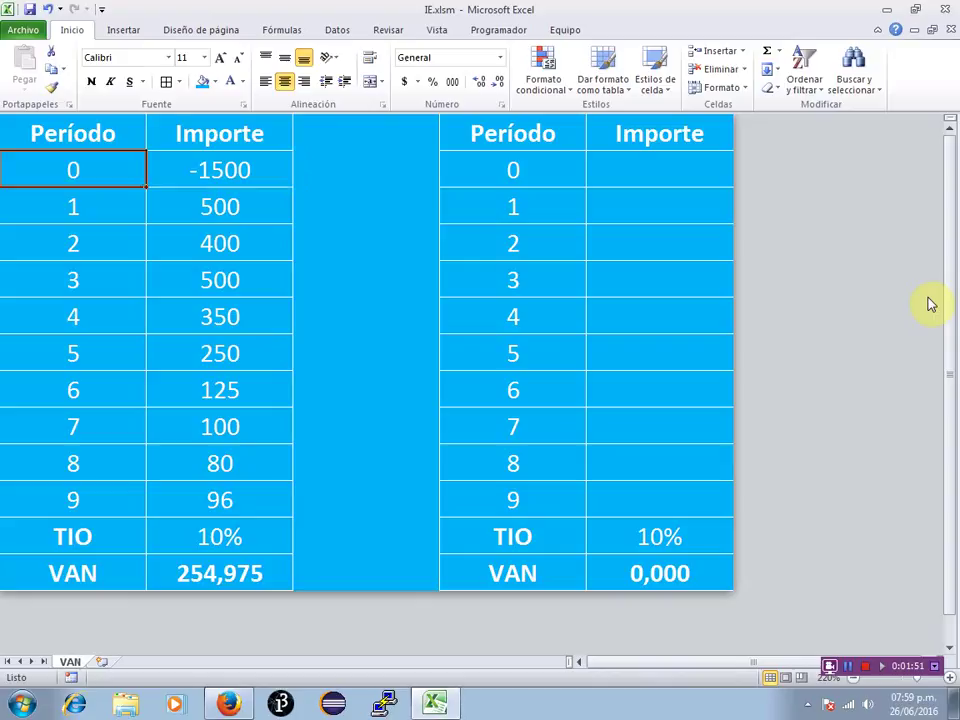
pyautogui.hotkey('shift', 'Right')
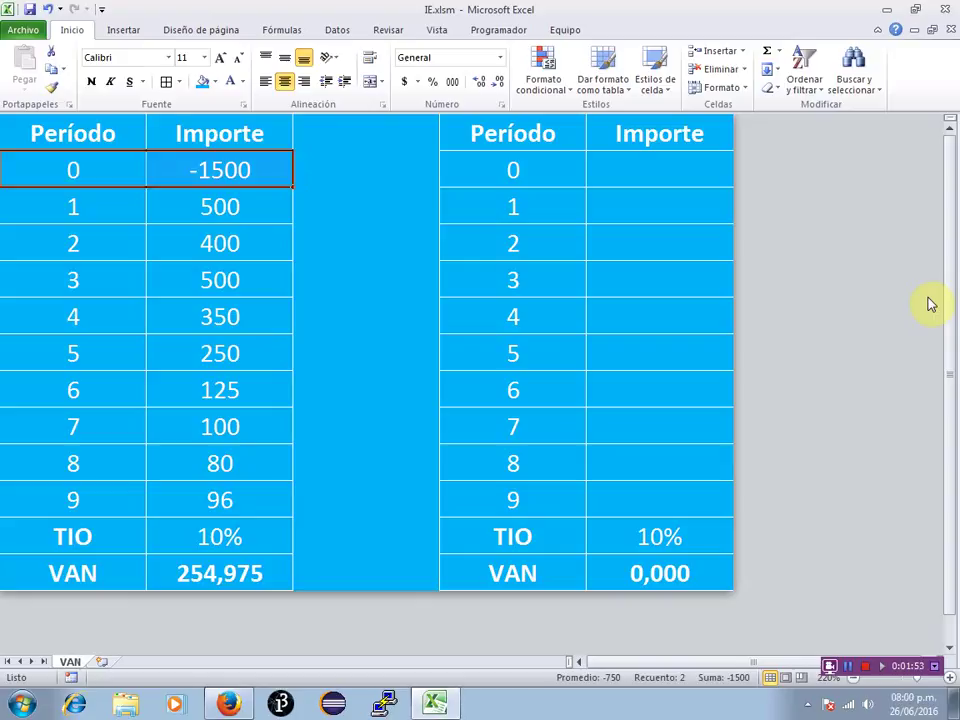
pyautogui.press('Down')
pyautogui.hotkey('shift', 'Right')
pyautogui.press('Down')
pyautogui.press('Down')
pyautogui.hotkey('shift', 'Right')
pyautogui.press('Down')
pyautogui.hotkey('shift', 'Right')
pyautogui.press('Down')
pyautogui.hotkey('shift', 'Right')
pyautogui.press('Down')
pyautogui.hotkey('shift', 'Right')
pyautogui.press('Down')
pyautogui.hotkey('shift', 'Right')
pyautogui.press('Down')
pyautogui.hotkey('shift', 'Right')
pyautogui.press('Down')
pyautogui.hotkey('shift', 'Right')
pyautogui.press('Down')
pyautogui.hotkey('shift', 'Right')
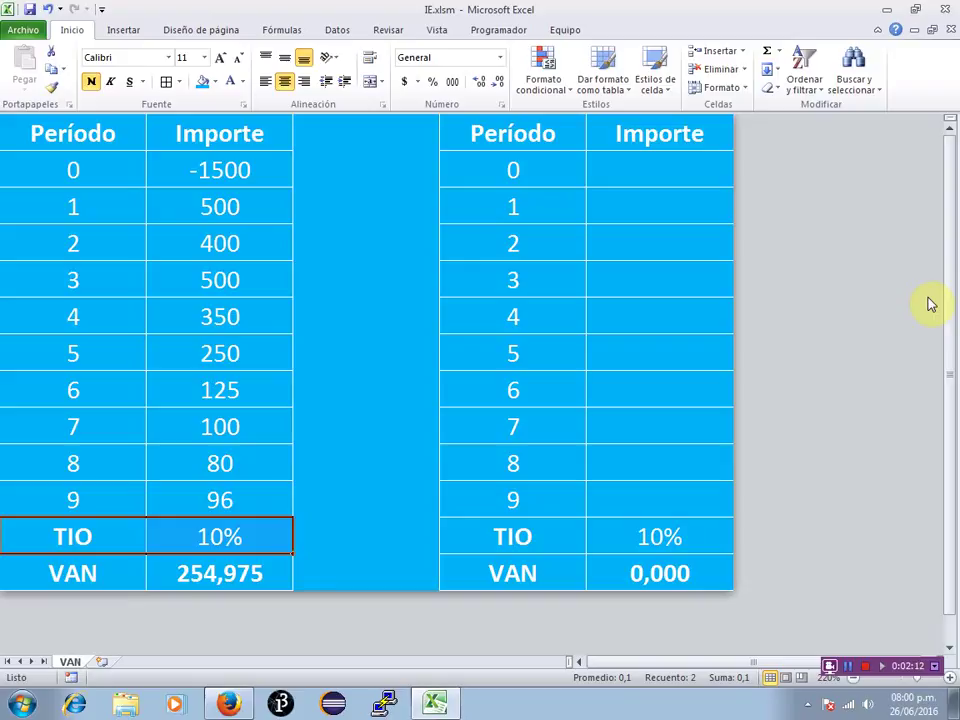
pyautogui.press('Down')
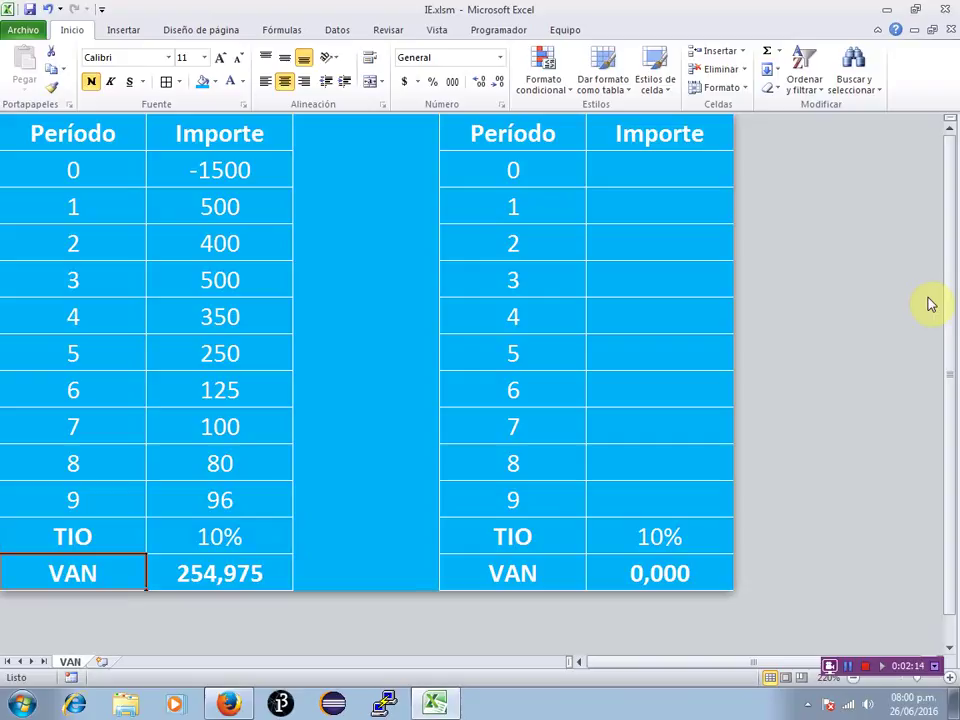
pyautogui.hotkey('shift', 'Right')
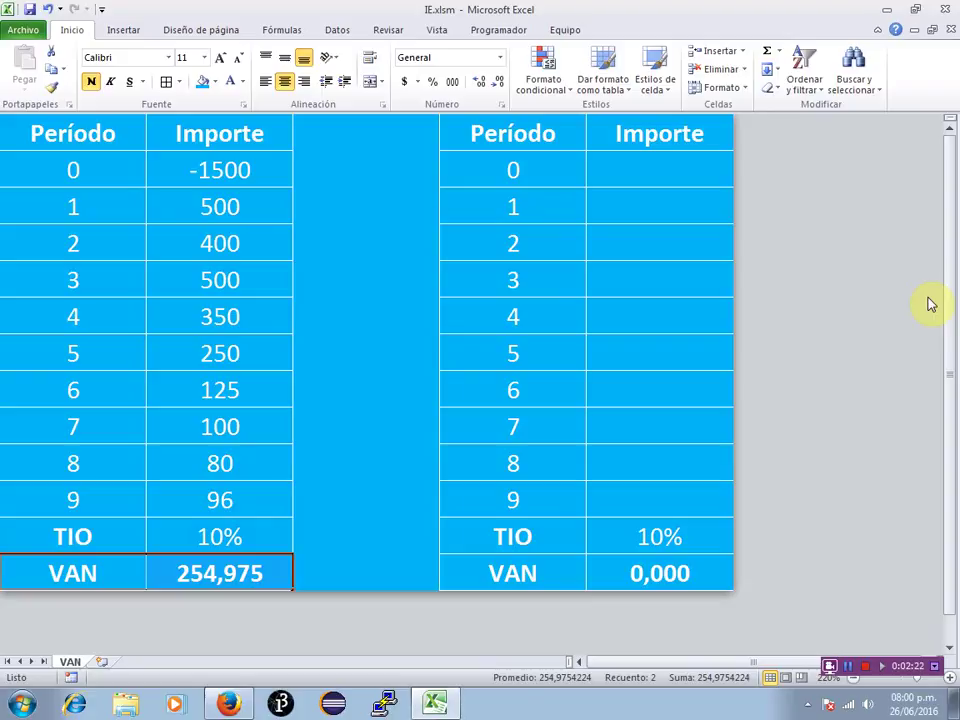
pyautogui.press('Up')
pyautogui.press('Up')
pyautogui.press('Up')
pyautogui.press('Up')
pyautogui.press('Up')
pyautogui.press('Up')
pyautogui.hotkey('shift', 'Right')
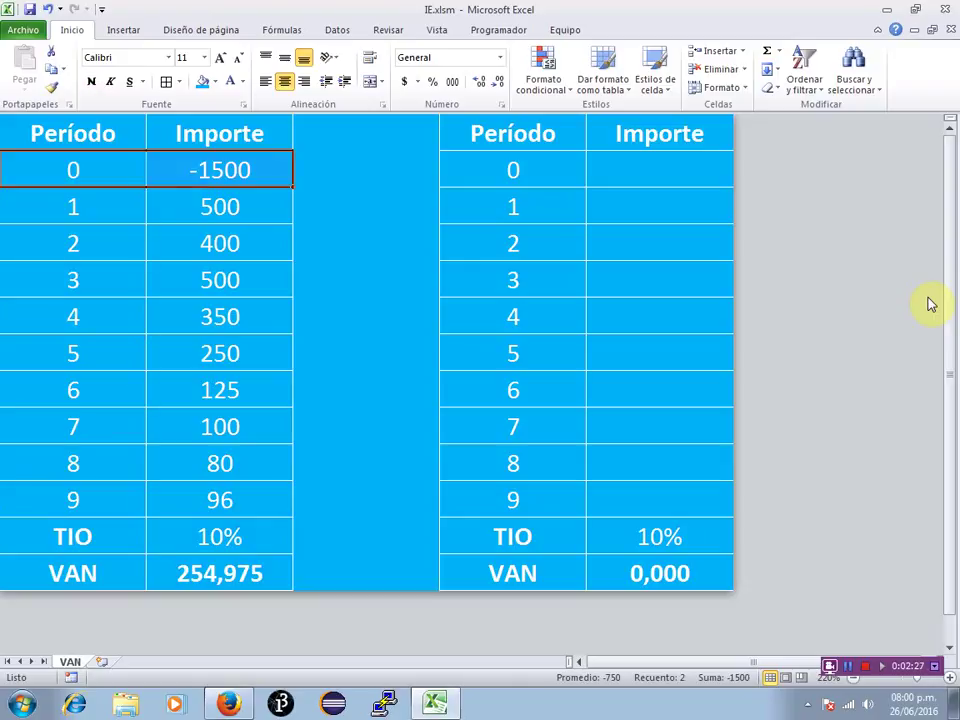
pyautogui.press('Right')
pyautogui.press('Right')
pyautogui.press('Right')
pyautogui.press('Right')
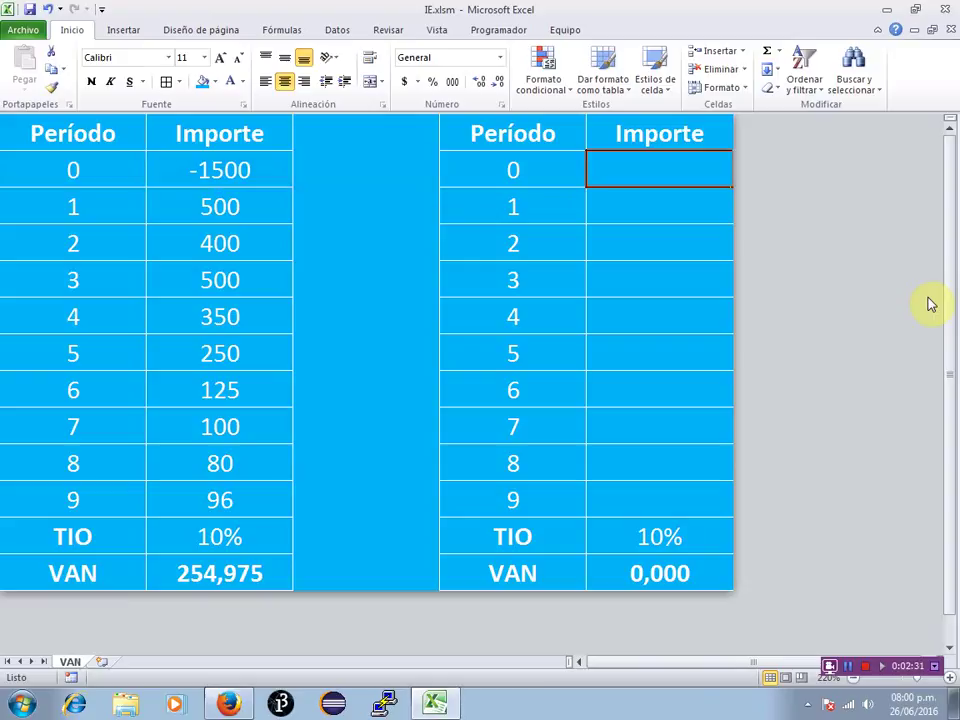
# - Enter -1500 as the right table's period 0 amount and review the left table's flows
pyautogui.write('-1500')
pyautogui.press('Return')
pyautogui.press('Left')
pyautogui.press('Left')
pyautogui.press('Left')
pyautogui.hotkey('shift', 'Down')
pyautogui.hotkey('shift', 'Down')
pyautogui.hotkey('shift', 'Down')
pyautogui.hotkey('shift', 'Down')
pyautogui.hotkey('shift', 'Down')
pyautogui.hotkey('shift', 'Down')
pyautogui.hotkey('shift', 'Down')
pyautogui.hotkey('shift', 'Down')
pyautogui.press('Up')
pyautogui.press('Down')
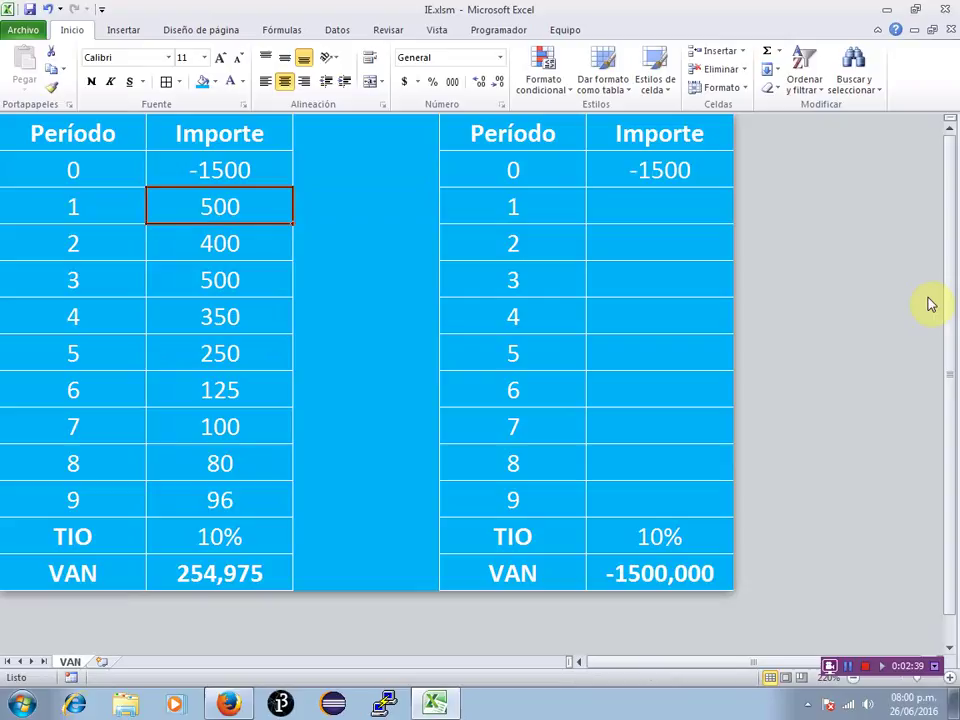
pyautogui.hotkey('shift', 'Down')
pyautogui.hotkey('shift', 'Down')
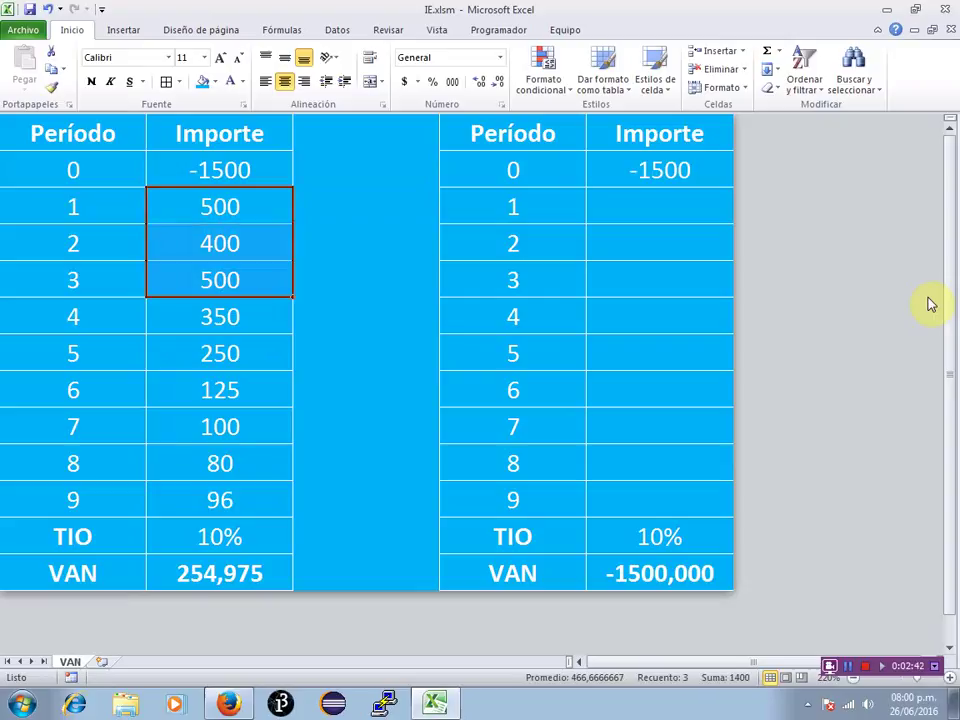
pyautogui.hotkey('shift', 'Down')
pyautogui.press('Down')
pyautogui.press('Down')
pyautogui.press('Down')
pyautogui.hotkey('shift', 'Down')
pyautogui.hotkey('shift', 'Down')
pyautogui.hotkey('shift', 'Down')
pyautogui.hotkey('shift', 'Down')
pyautogui.hotkey('shift', 'Down')
pyautogui.press('Up')
pyautogui.press('Up')
pyautogui.press('Up')
# - Set the right table's period 1 amount to 0 and period 2 to the formula =$E$3
pyautogui.press('Right')
pyautogui.press('Right')
pyautogui.press('Right')
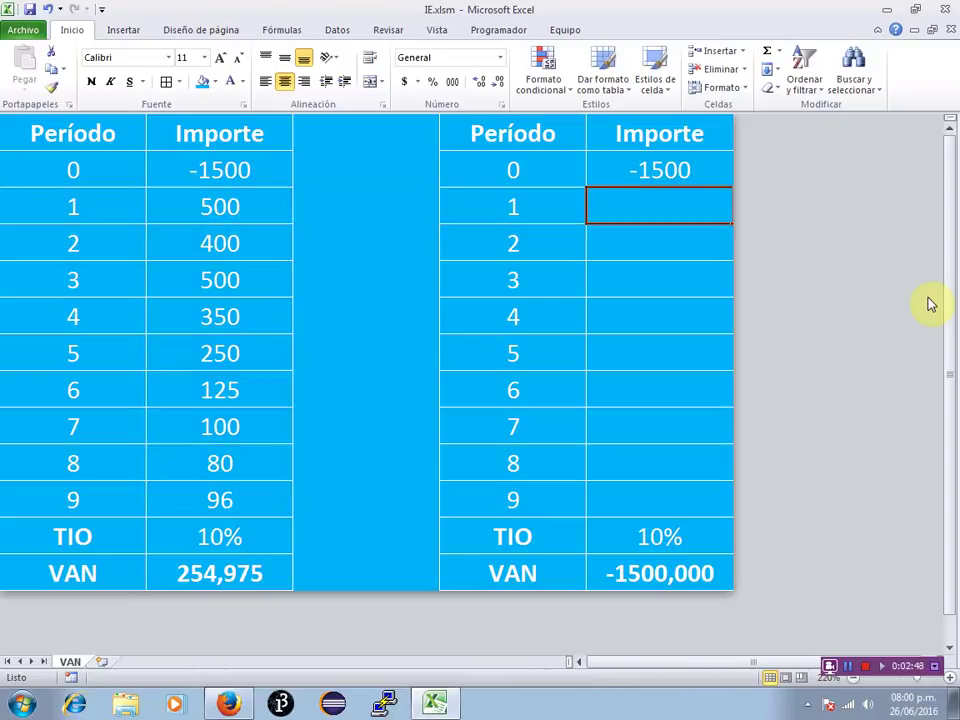
pyautogui.write('0')
pyautogui.press('Return')
pyautogui.write('=')
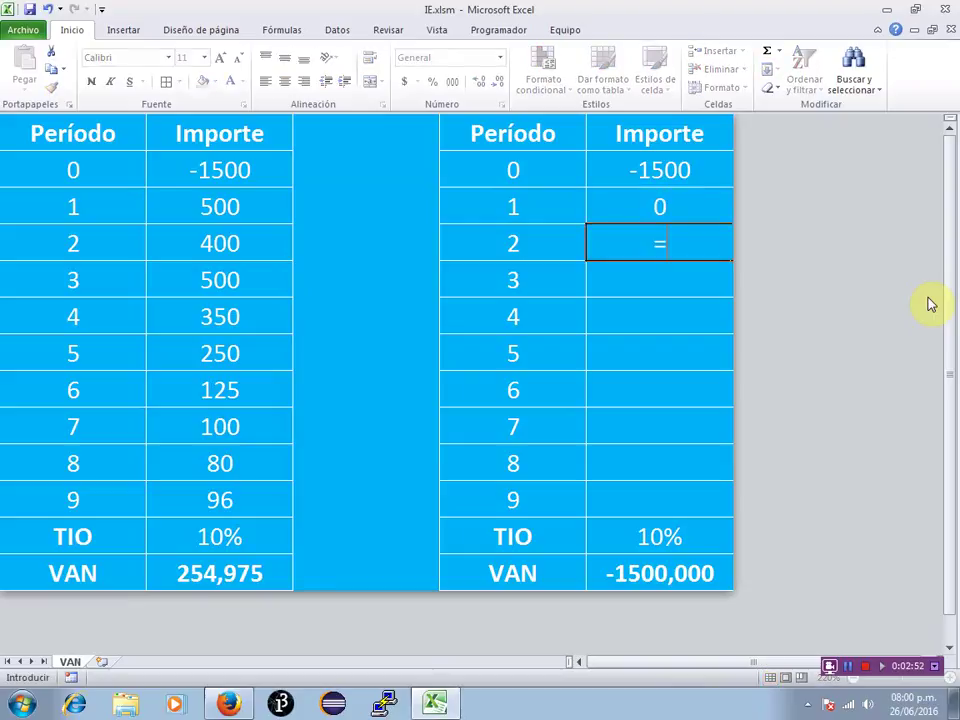
pyautogui.click(660, 207)
pyautogui.click(661, 242)
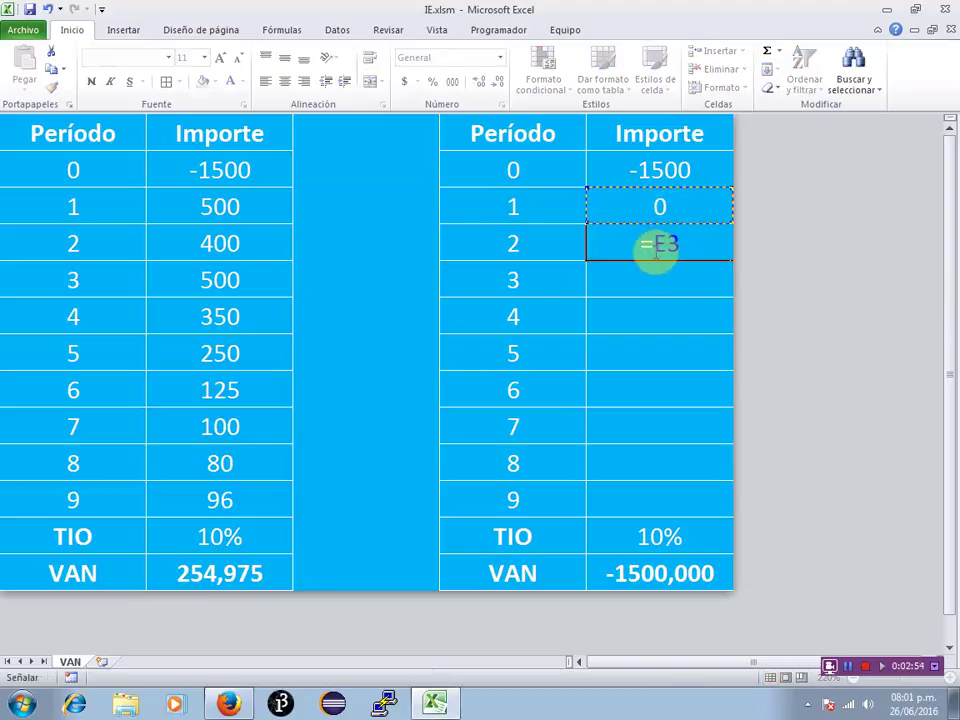
pyautogui.press('F4')
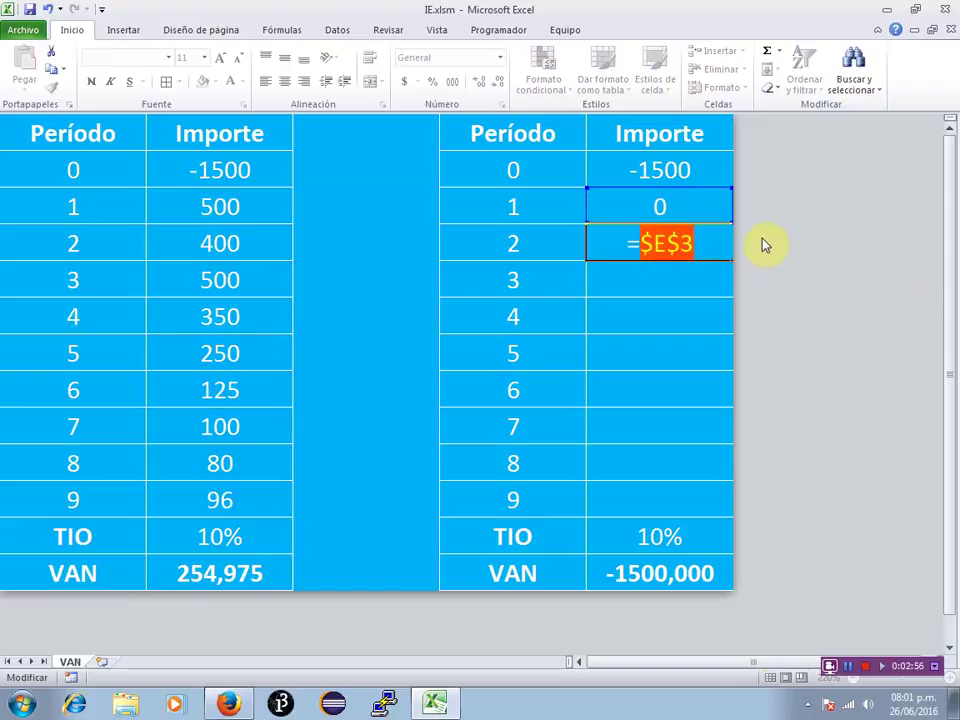
pyautogui.hotkey('ctrl', 'Return')
# - Fill =$E$3 down to period 9, leaving VAN at -1500,000, and select the right Importe column
pyautogui.moveTo(728, 256); pyautogui.dragTo(718, 506)
pyautogui.click(698, 566)
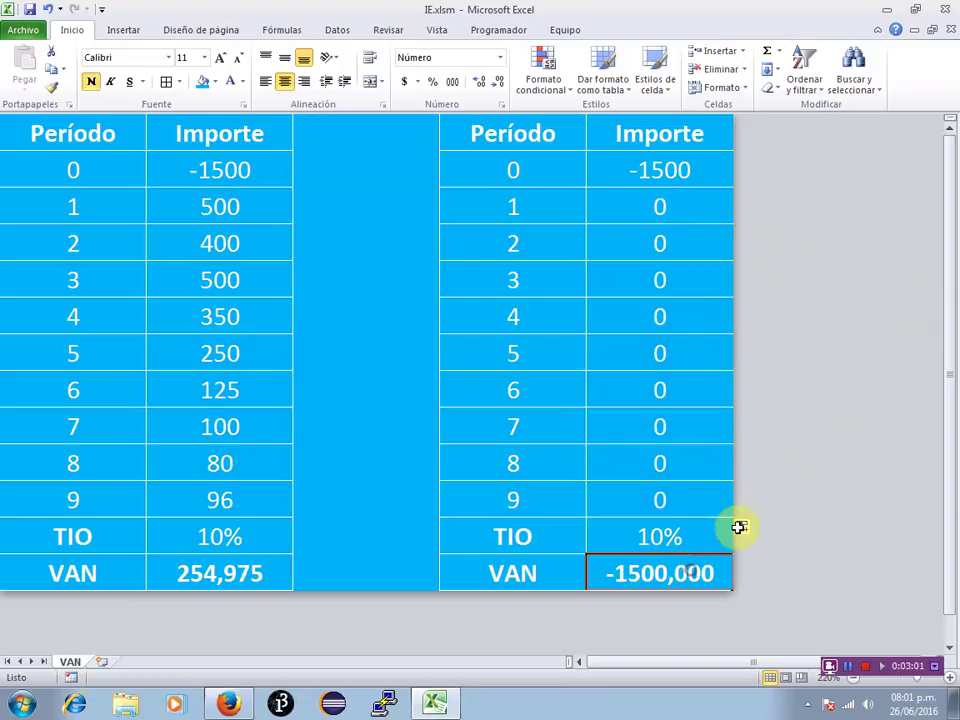
pyautogui.click(703, 210)
pyautogui.hotkey('shift', 'Down')
pyautogui.hotkey('shift', 'Down')
pyautogui.hotkey('shift', 'Down')
pyautogui.hotkey('shift', 'Down')
pyautogui.hotkey('shift', 'Down')
pyautogui.hotkey('shift', 'Down')
pyautogui.hotkey('shift', 'Down')
pyautogui.hotkey('shift', 'Down')
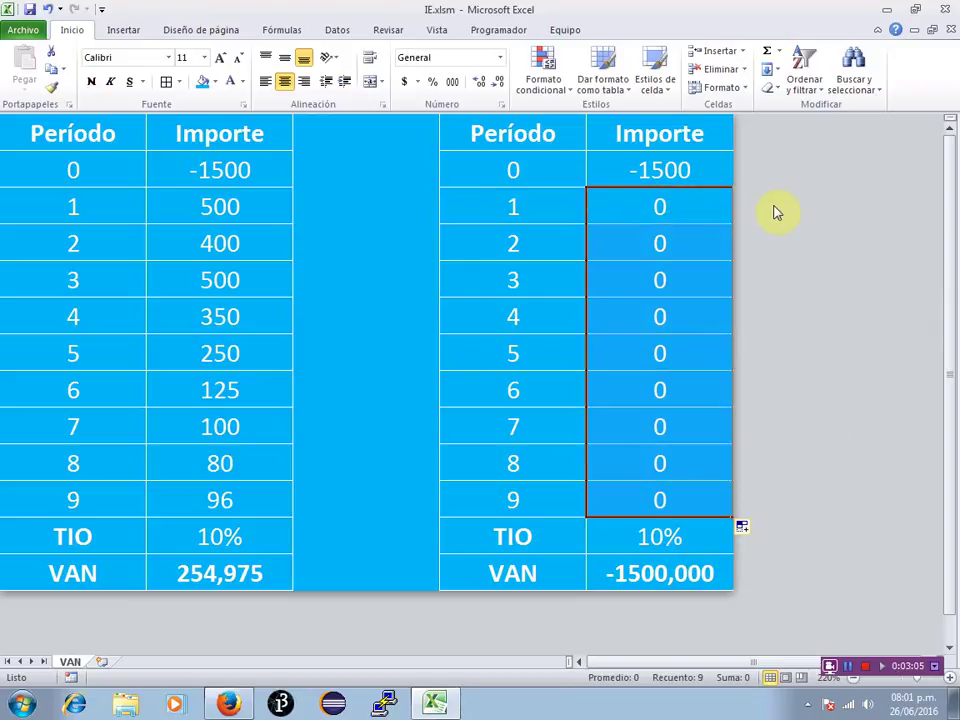
pyautogui.click(673, 575)
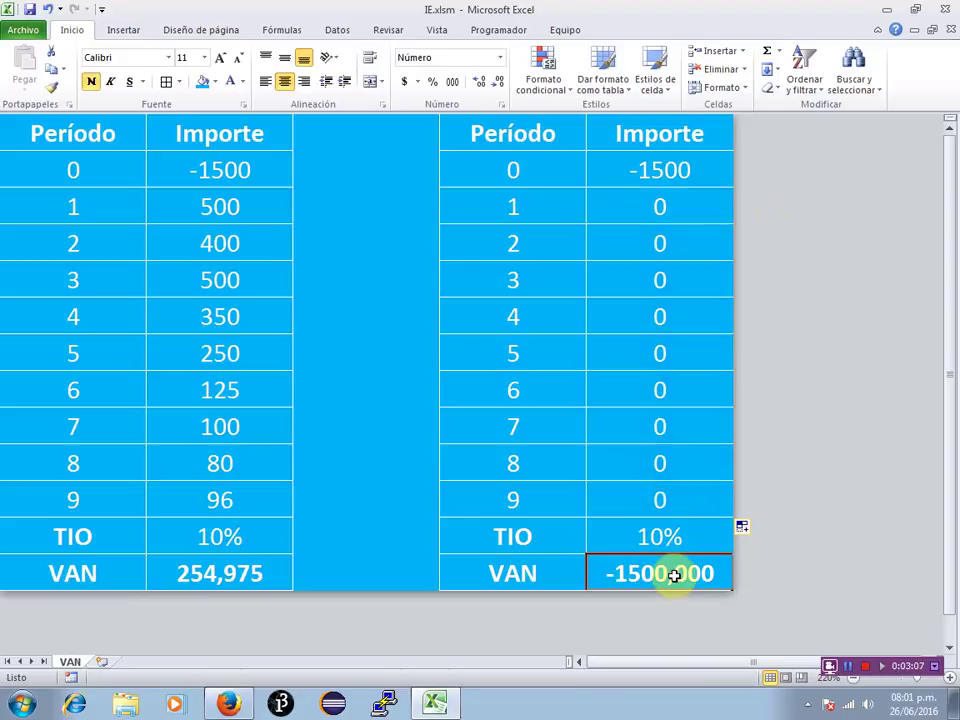
pyautogui.click(230, 575)
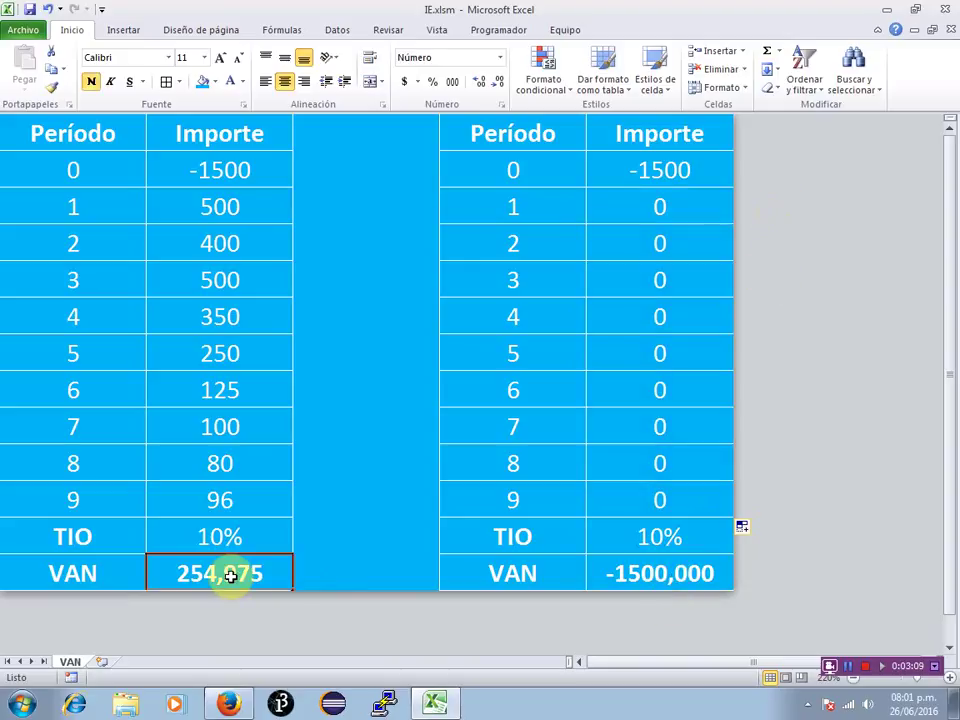
pyautogui.click(648, 573)
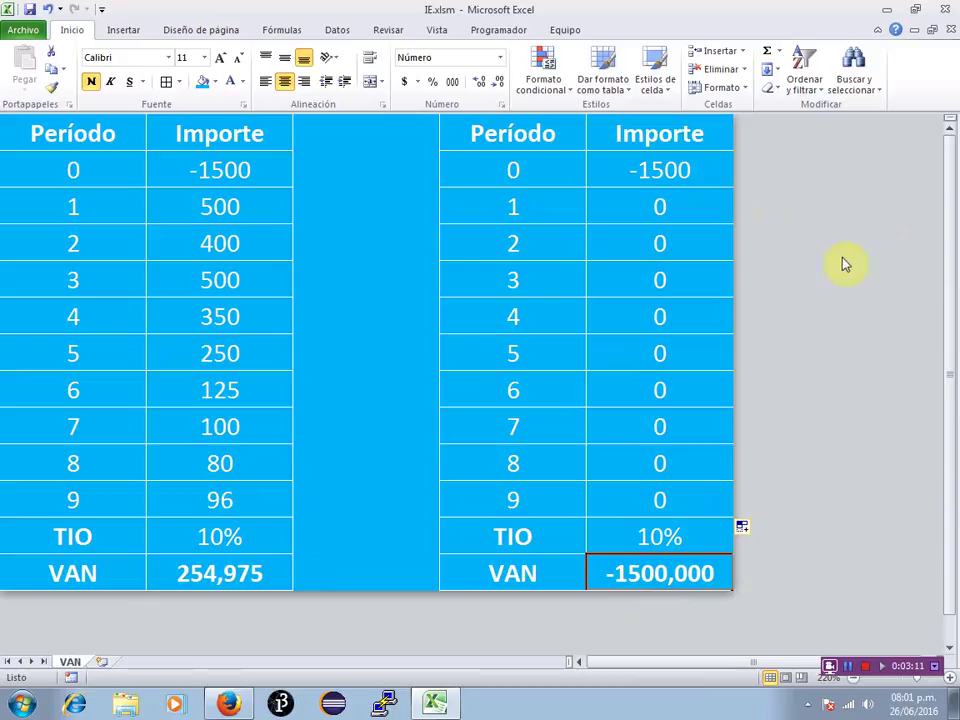
pyautogui.click(116, 31)
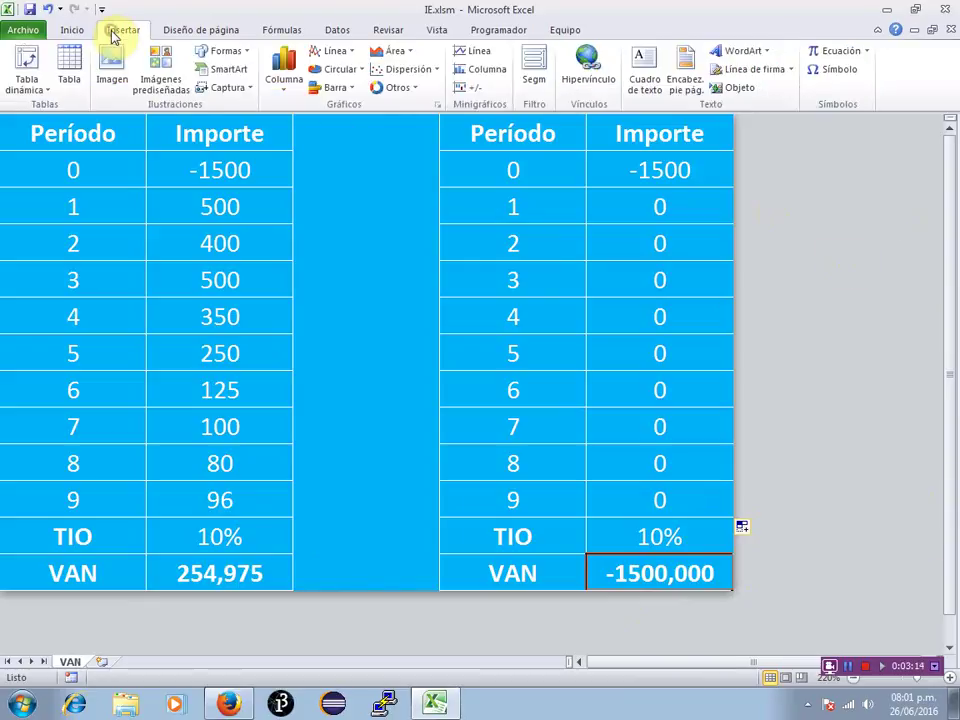
pyautogui.click(208, 33)
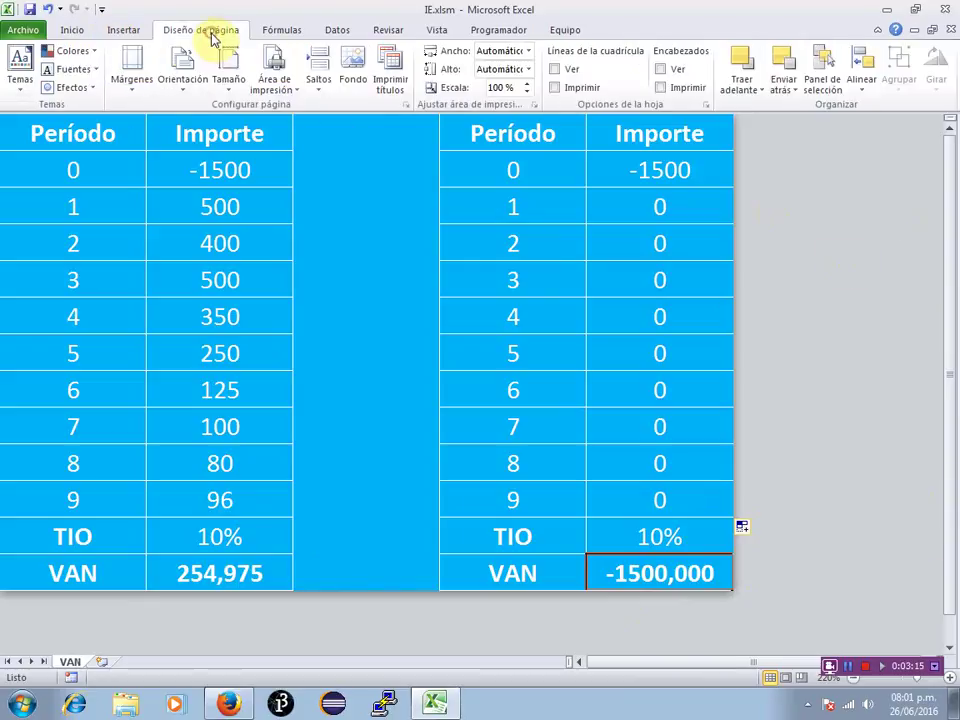
# - Open Solver from Datos and set the objective cell to the right VAN, $E$13
pyautogui.click(285, 33)
pyautogui.click(347, 34)
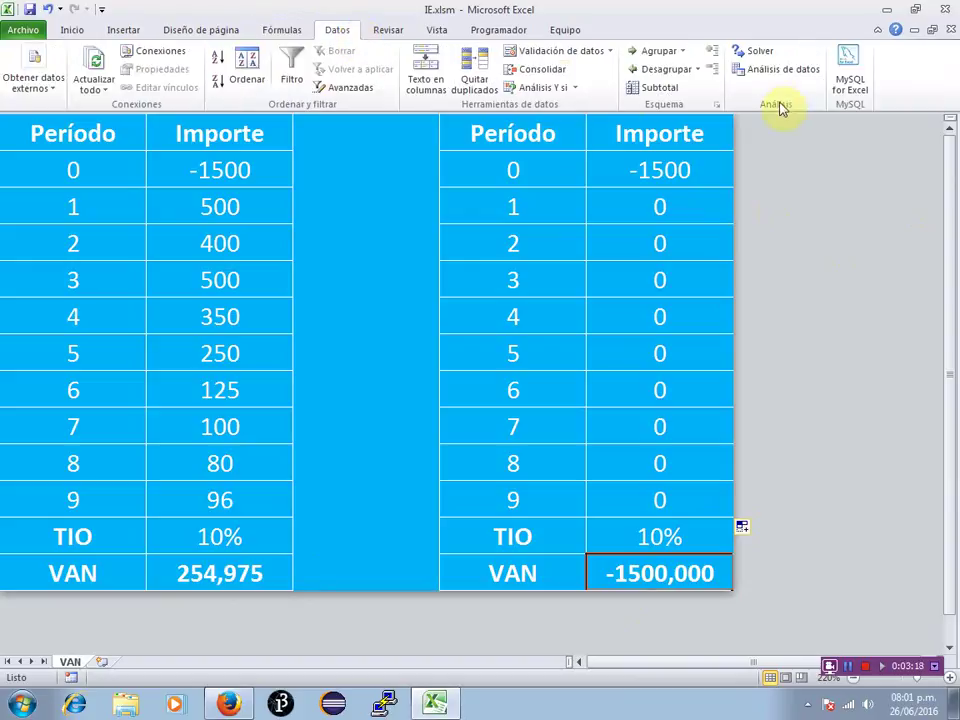
pyautogui.click(758, 51)
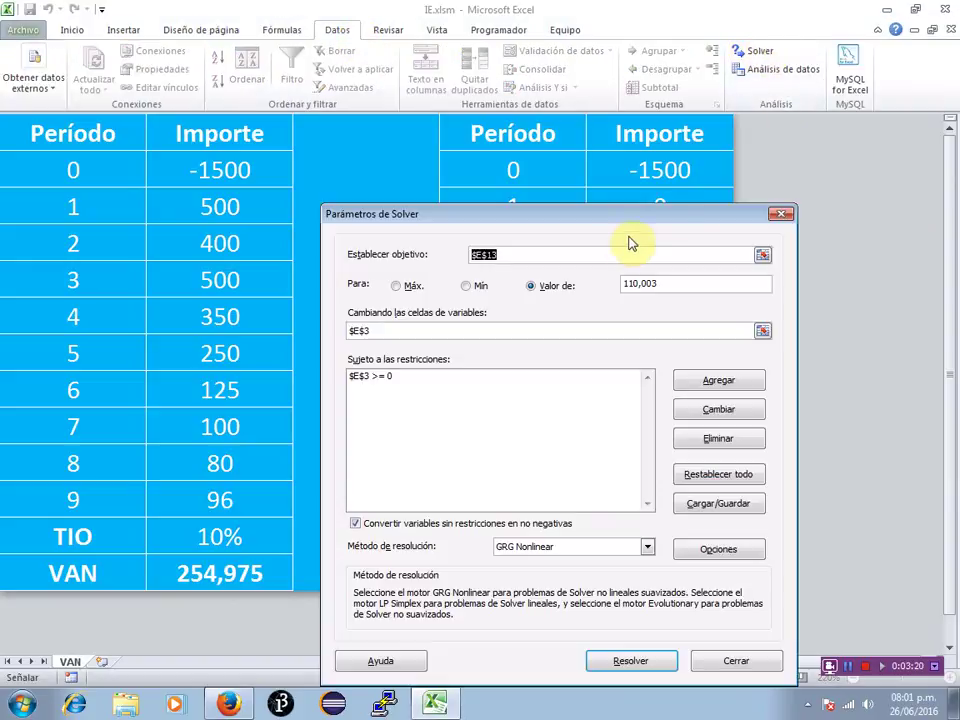
pyautogui.press('Delete')
pyautogui.moveTo(580, 222); pyautogui.dragTo(572, 172)
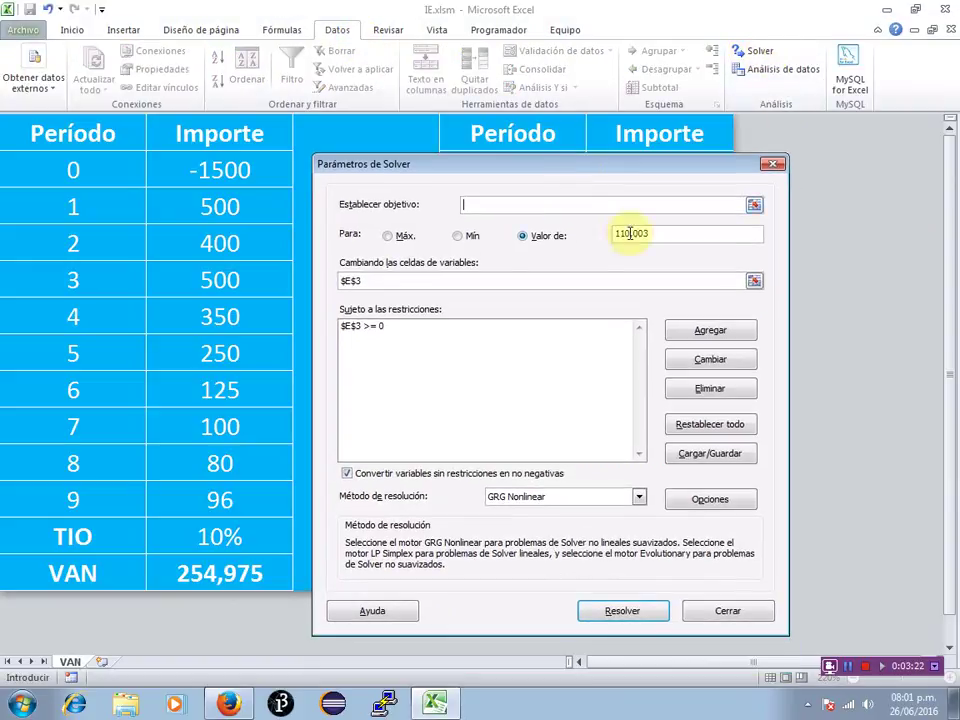
pyautogui.click(754, 205)
pyautogui.click(681, 572)
pyautogui.click(778, 185)
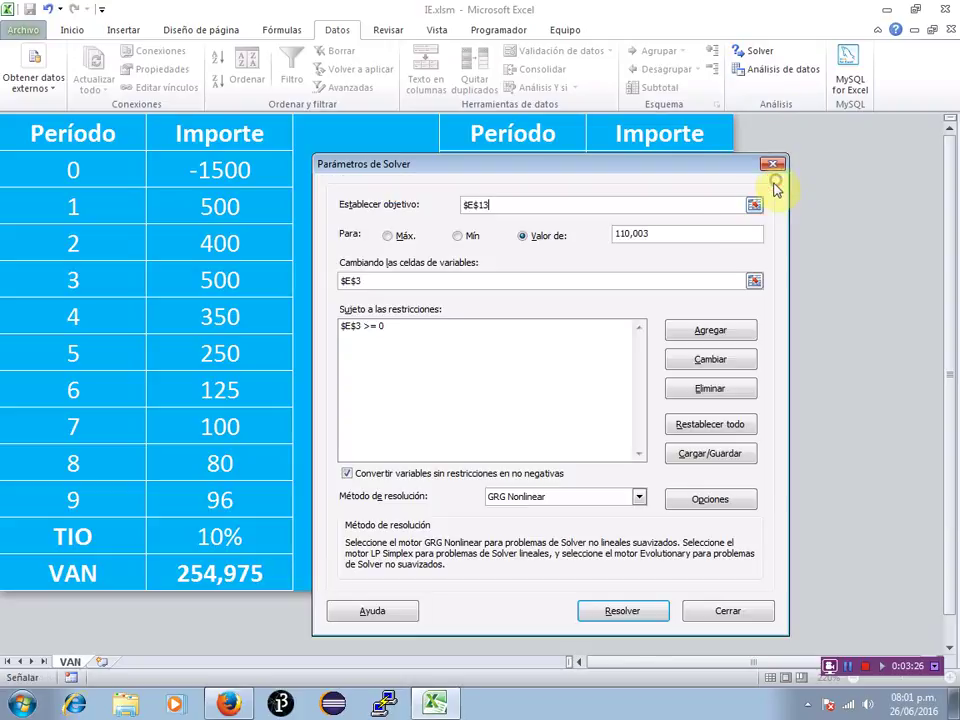
# - Set Valor de to 254,975 with $E$3 as the changing cell, and delete the old E3 constraint
pyautogui.click(659, 234)
pyautogui.press('BackSpace')
pyautogui.press('BackSpace')
pyautogui.press('BackSpace')
pyautogui.press('BackSpace')
pyautogui.press('BackSpace')
pyautogui.press('BackSpace')
pyautogui.press('BackSpace')
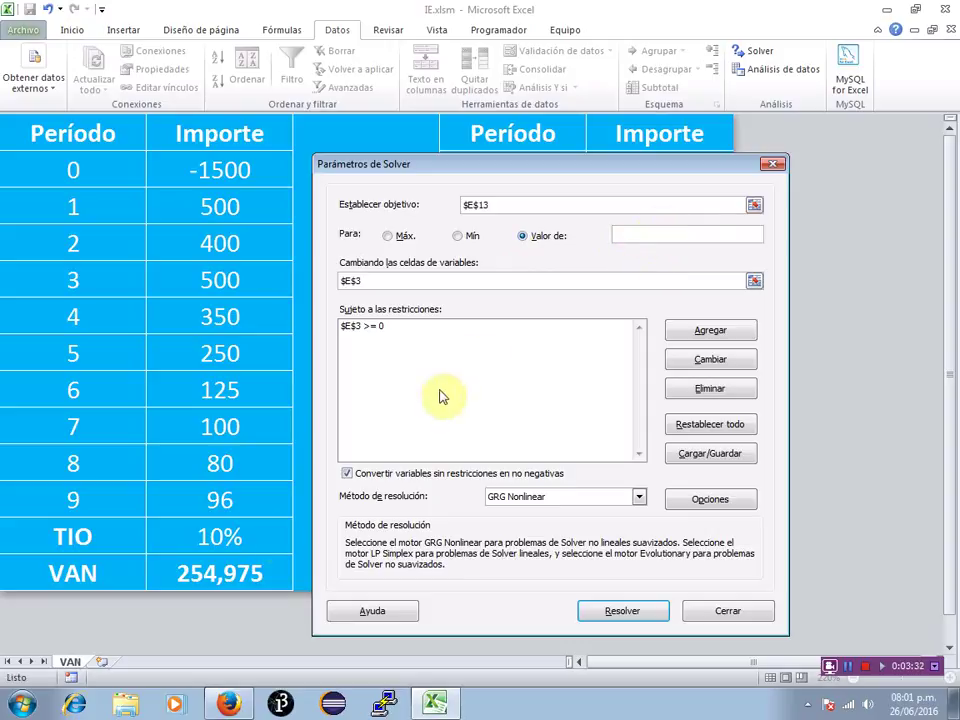
pyautogui.write('254,')
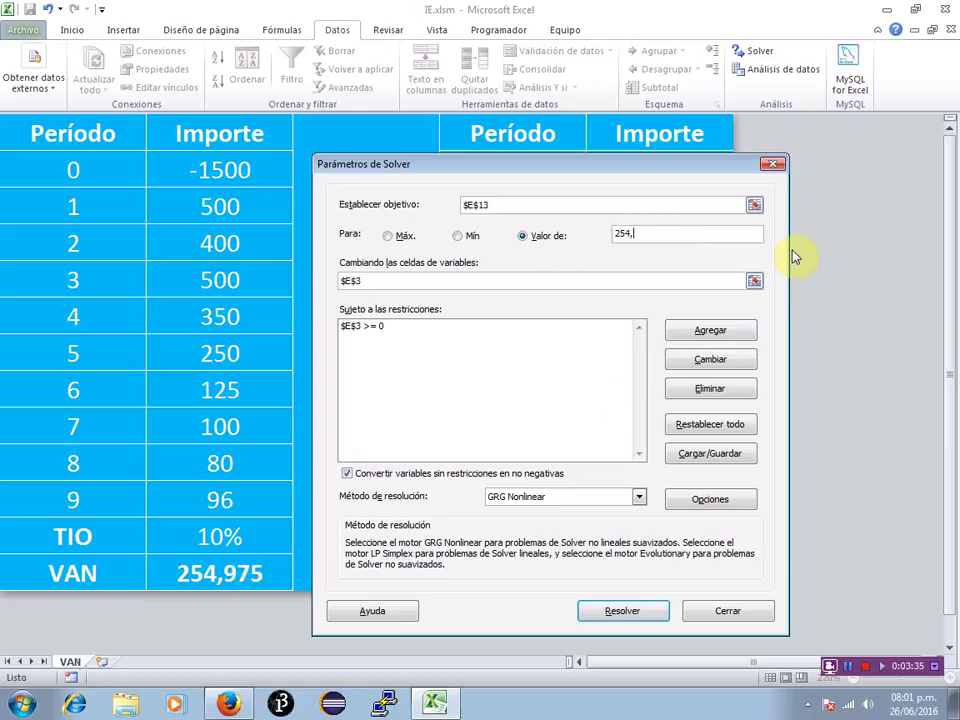
pyautogui.write('975')
pyautogui.click(443, 284)
pyautogui.press('BackSpace')
pyautogui.press('BackSpace')
pyautogui.press('BackSpace')
pyautogui.press('BackSpace')
pyautogui.click(754, 281)
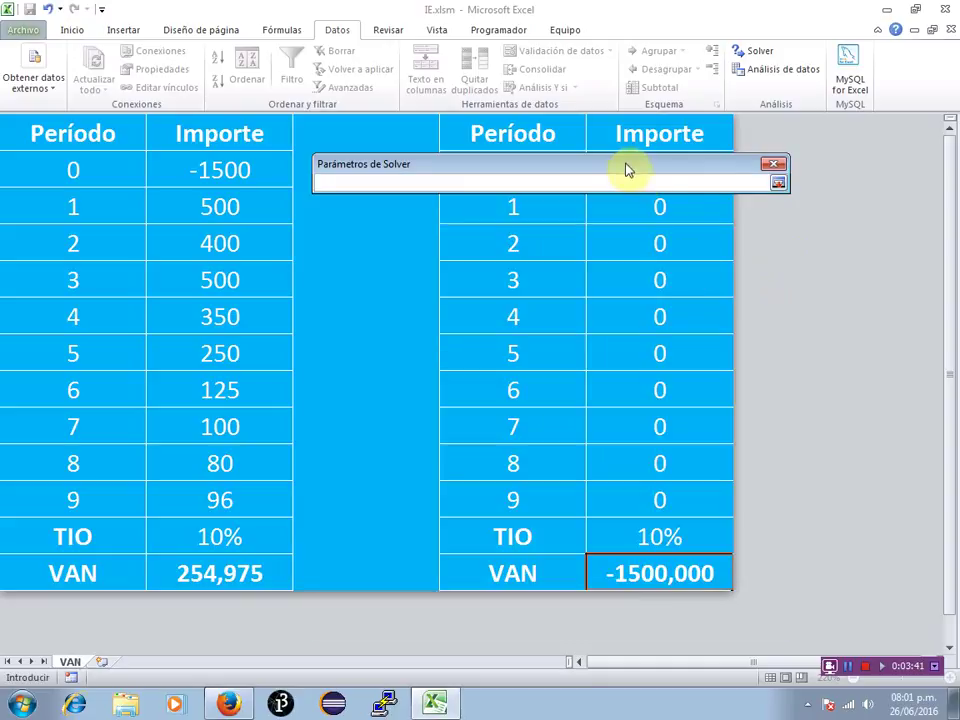
pyautogui.moveTo(626, 165); pyautogui.dragTo(633, 380)
pyautogui.click(660, 205)
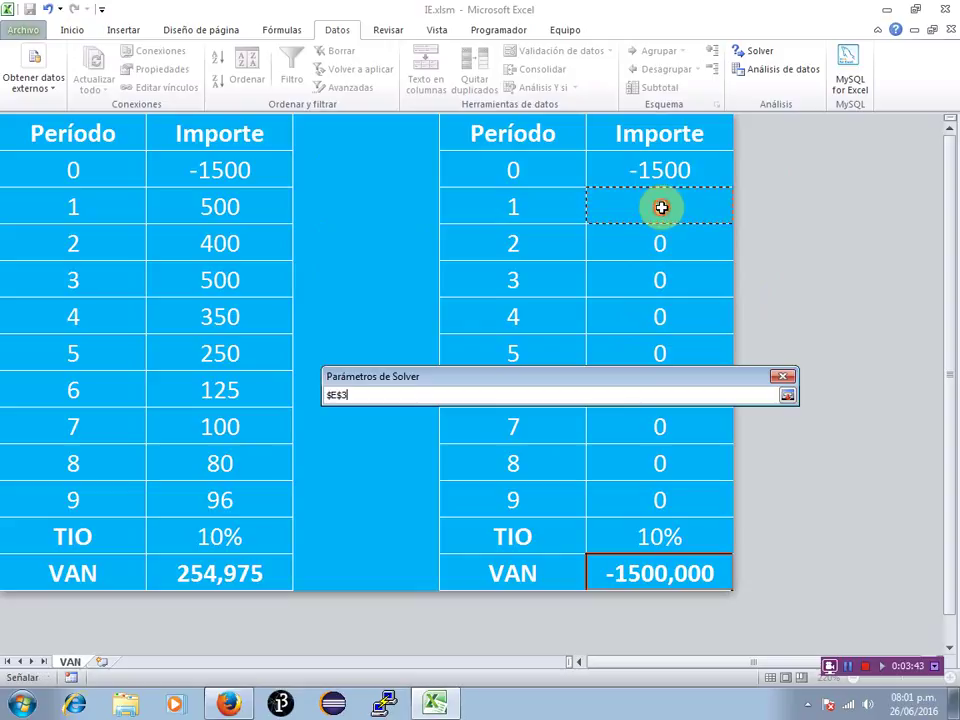
pyautogui.click(788, 395)
pyautogui.moveTo(611, 373); pyautogui.dragTo(606, 148)
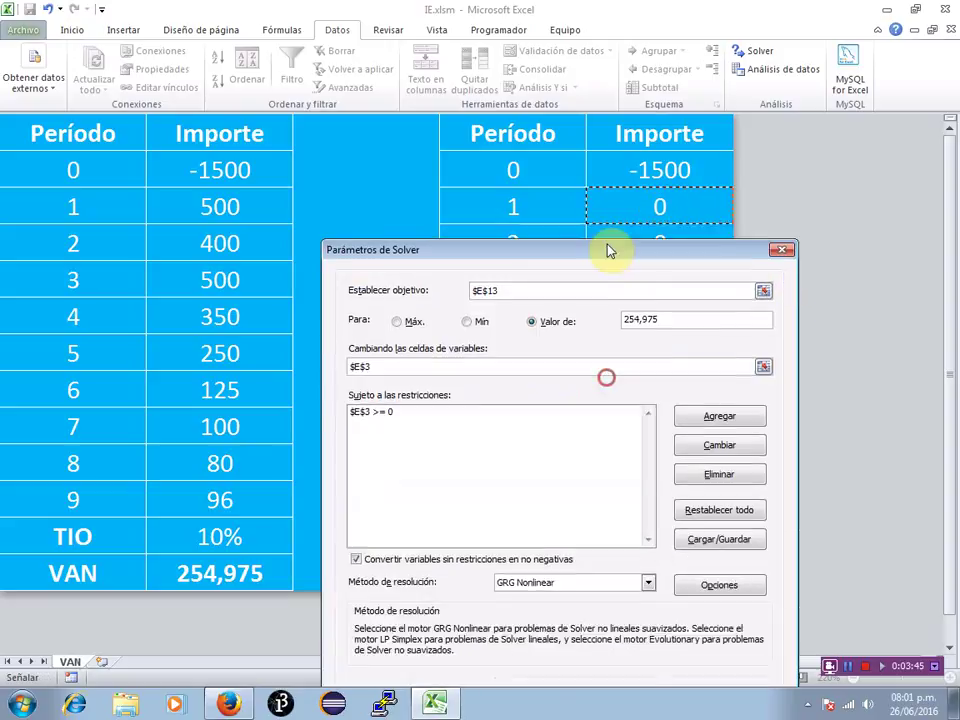
pyautogui.click(372, 311)
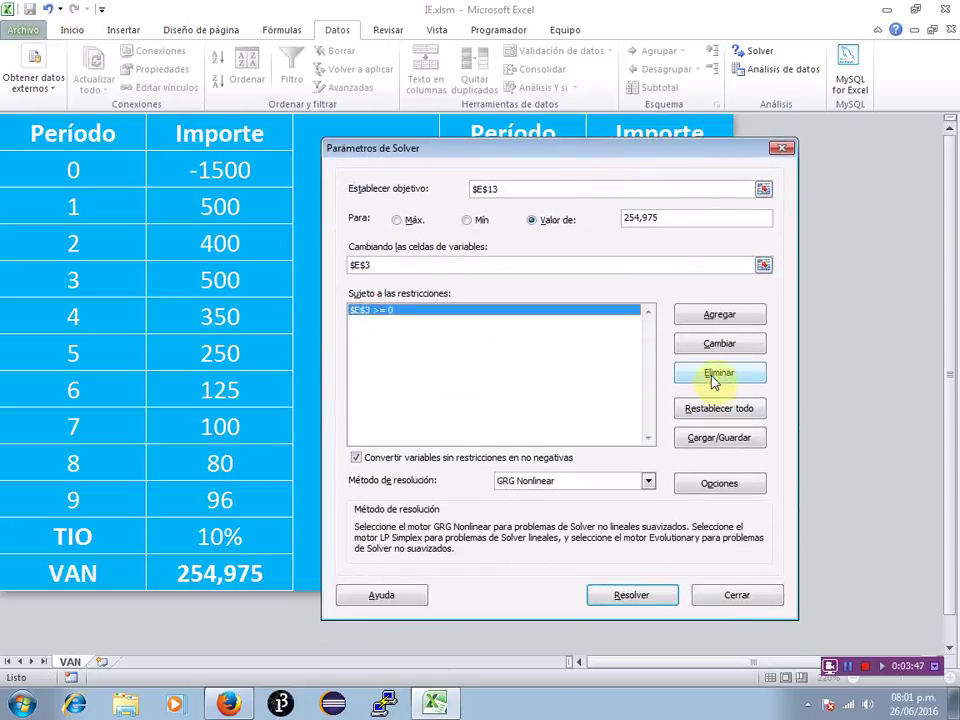
pyautogui.click(718, 372)
# - Add the Solver constraint $E$3 >= 0
pyautogui.click(718, 314)
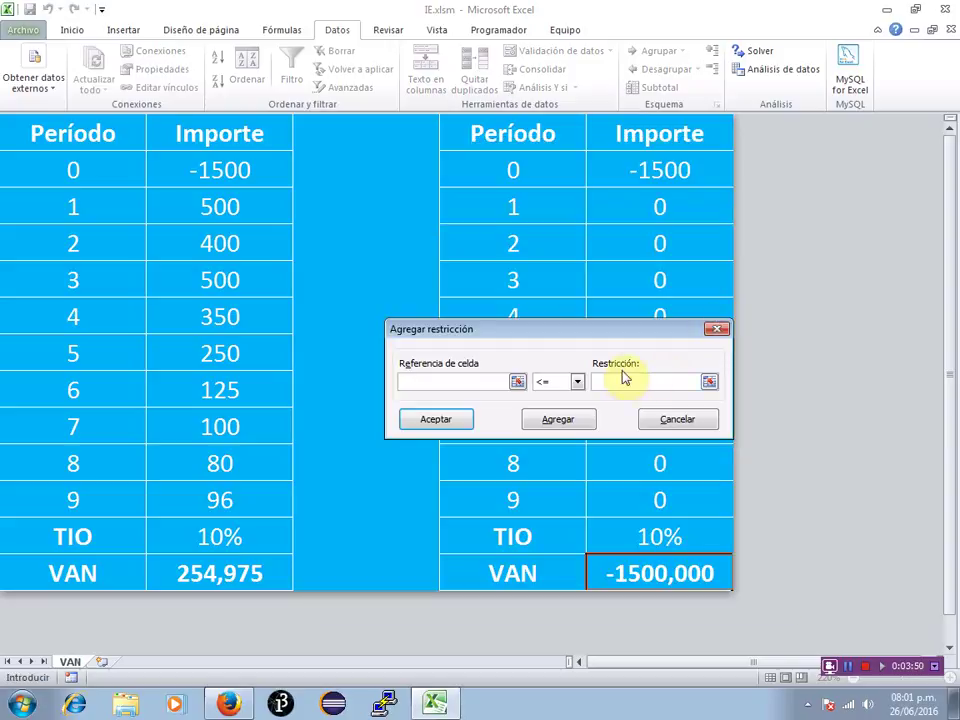
pyautogui.click(649, 206)
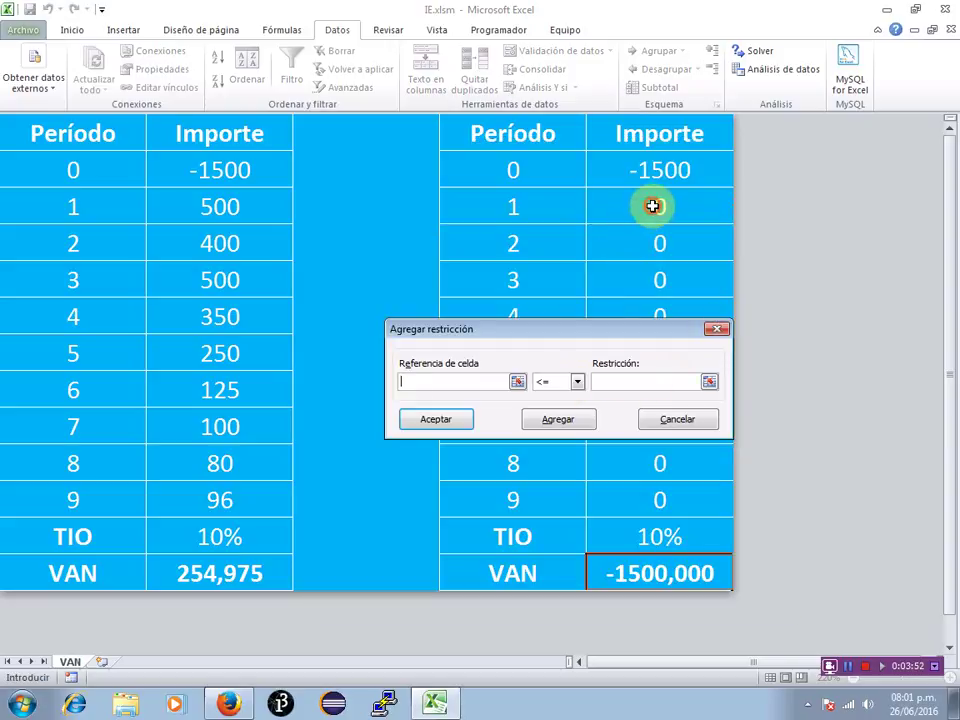
pyautogui.click(617, 381)
pyautogui.click(577, 382)
pyautogui.click(555, 420)
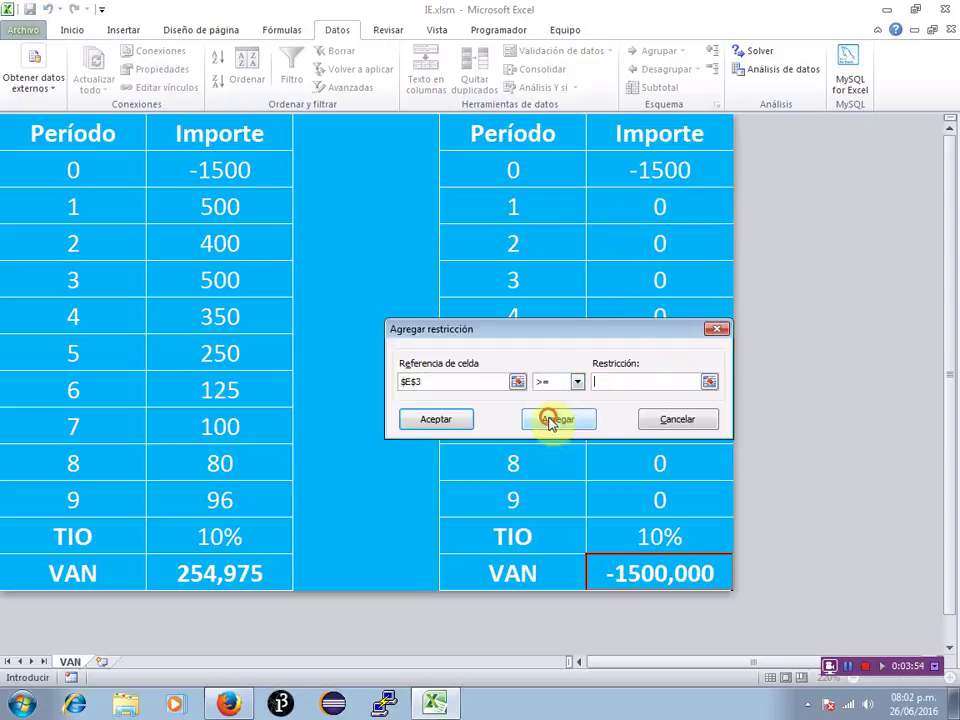
pyautogui.click(636, 382)
pyautogui.write('0')
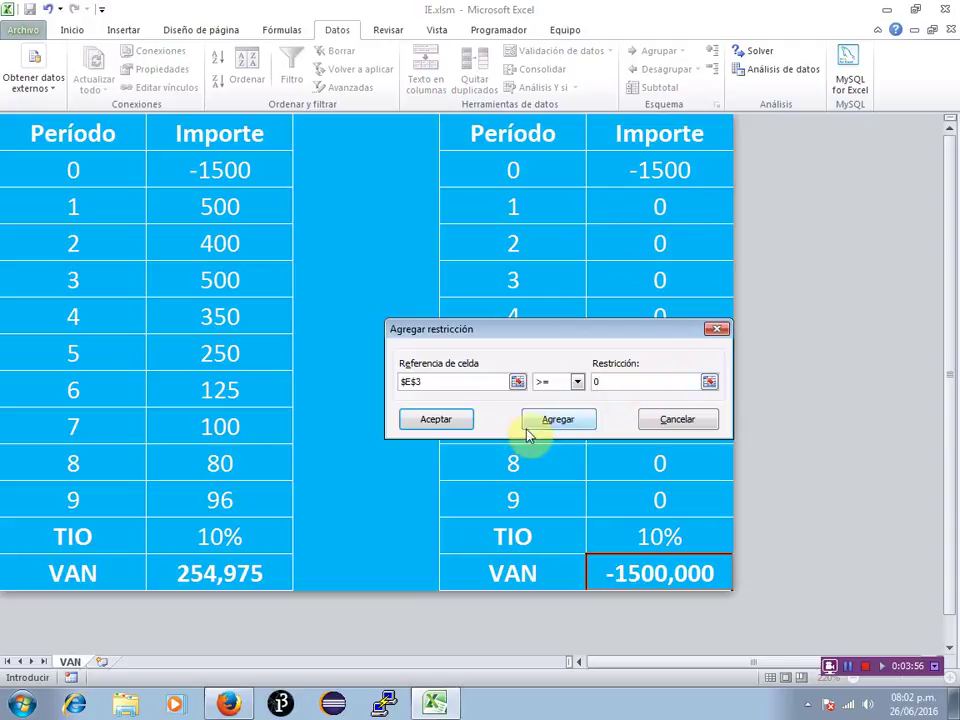
pyautogui.click(436, 420)
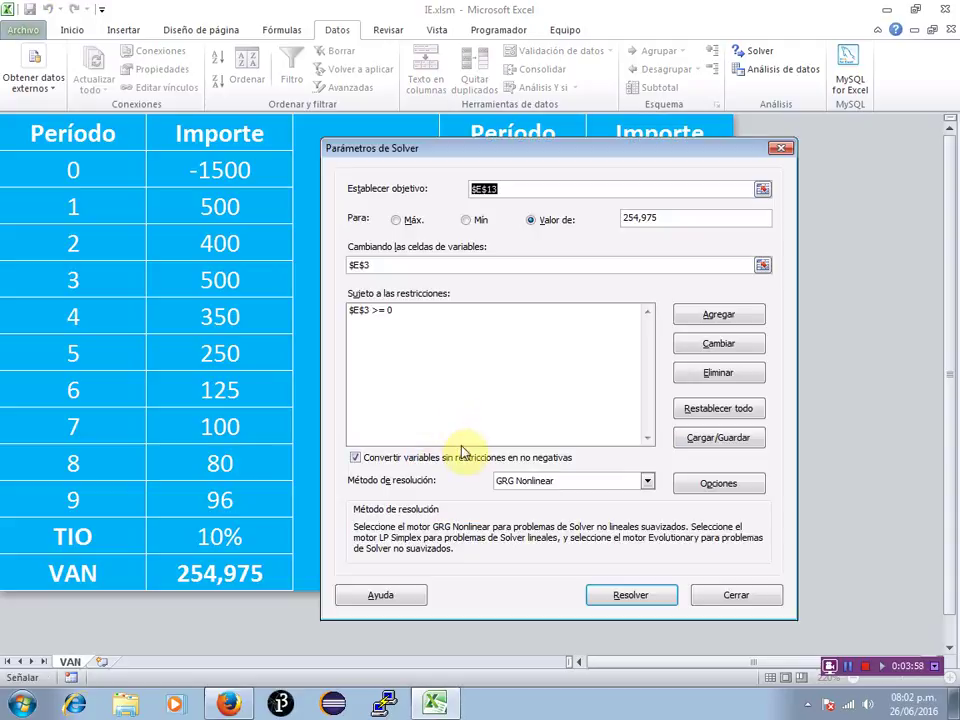
# - Keep 'Convertir variables sin restricciones en no negativas' checked and run Resolver
pyautogui.click(355, 457)
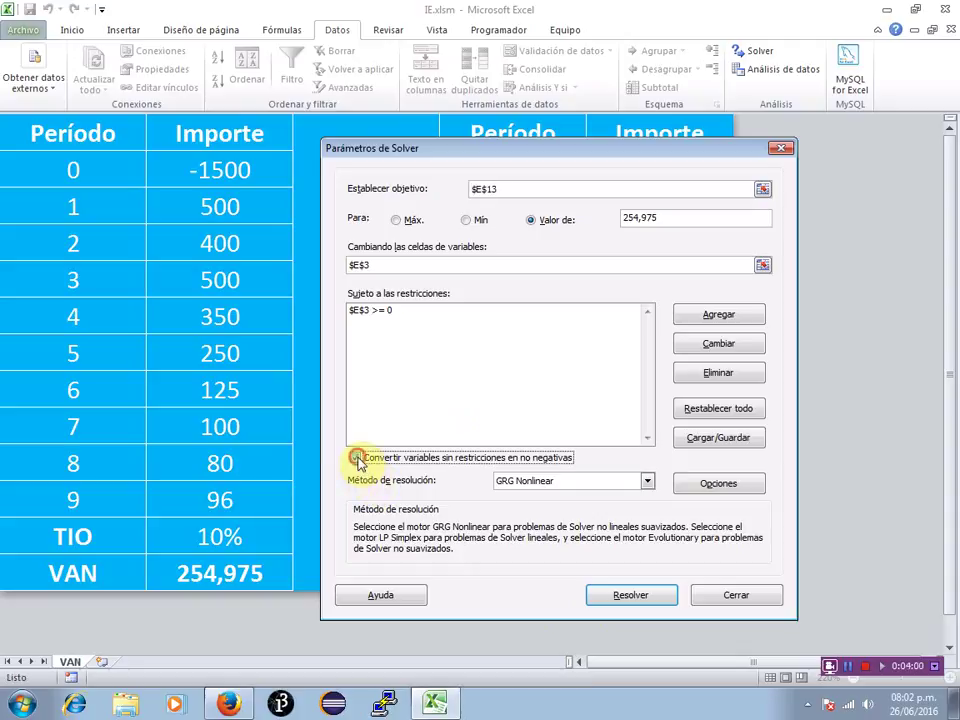
pyautogui.click(355, 457)
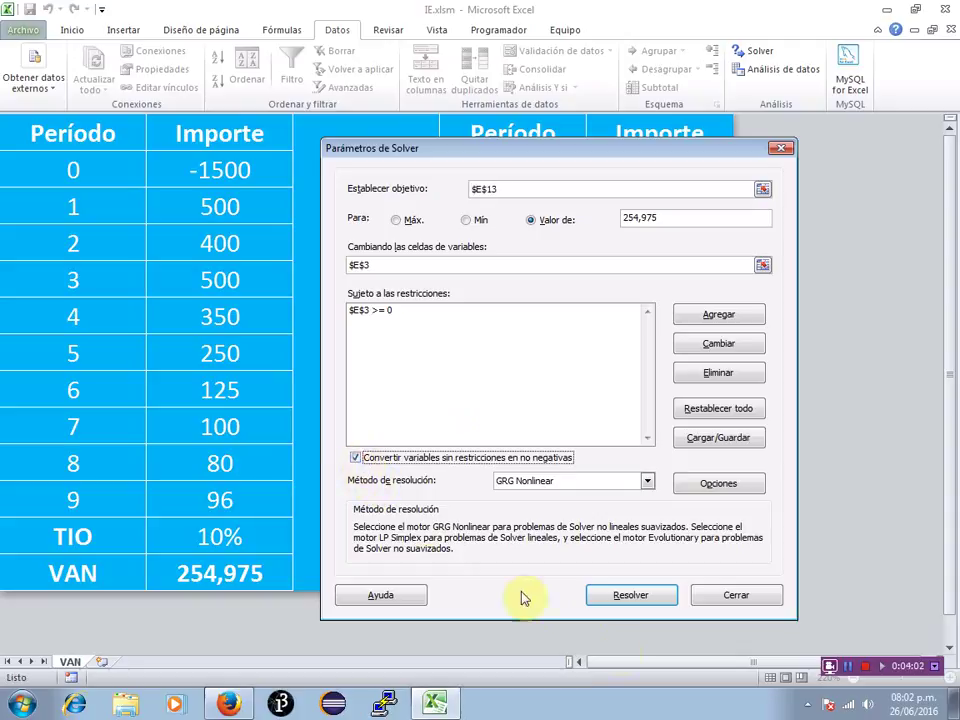
pyautogui.click(641, 602)
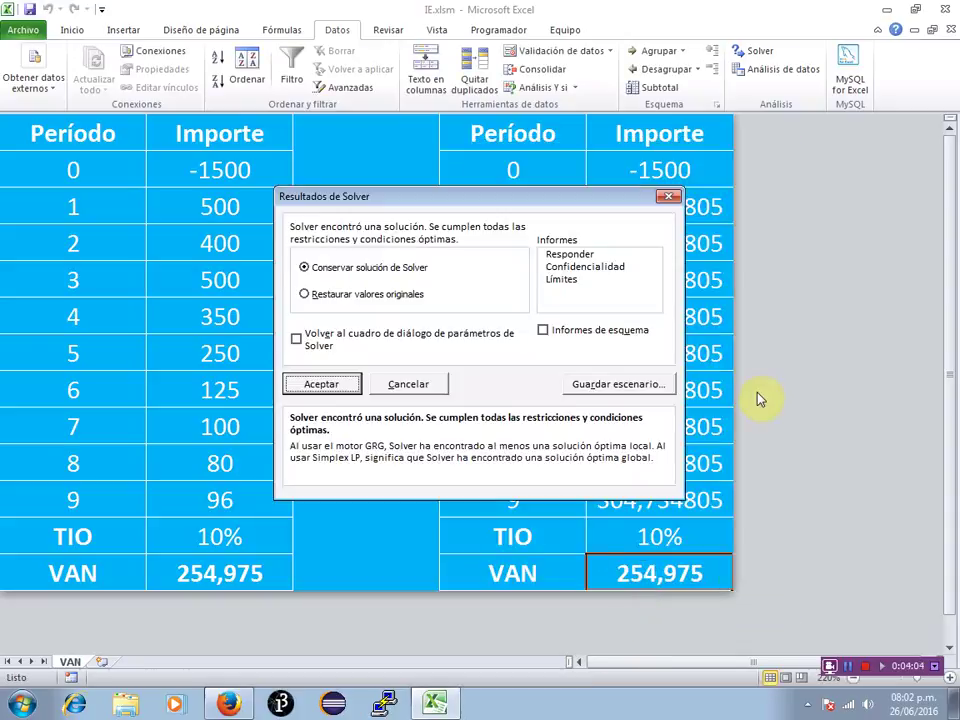
# - Keep the Solver solution and select the right table's period 1–9 flows of 304,734805
pyautogui.moveTo(482, 201)
pyautogui.mouseDown()
pyautogui.moveTo(436, 201)
pyautogui.moveTo(431, 214)
pyautogui.mouseUp()
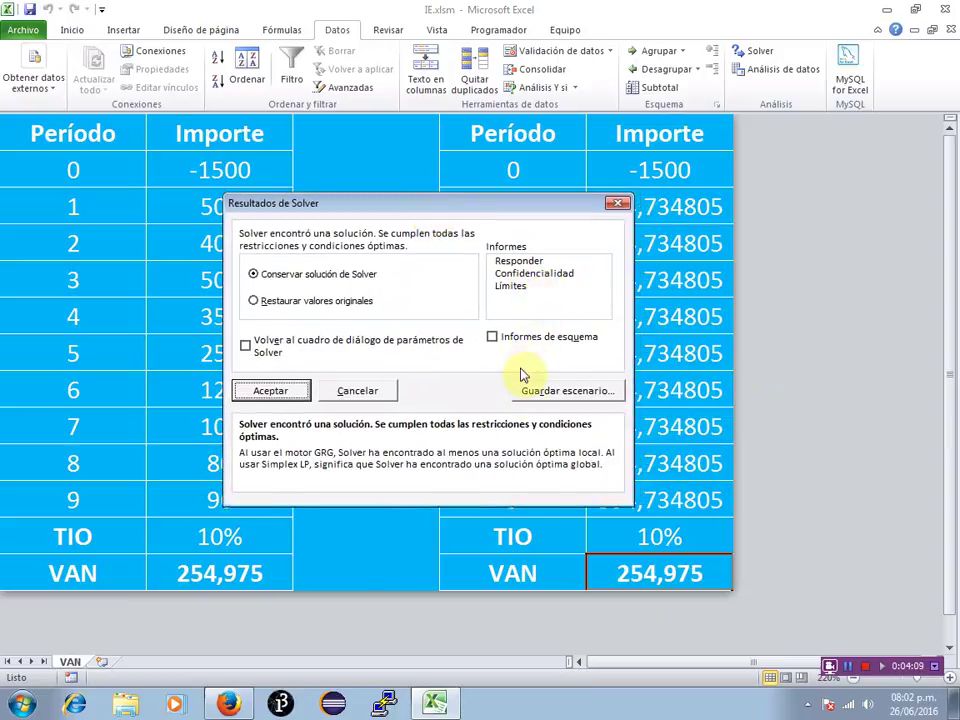
pyautogui.click(302, 394)
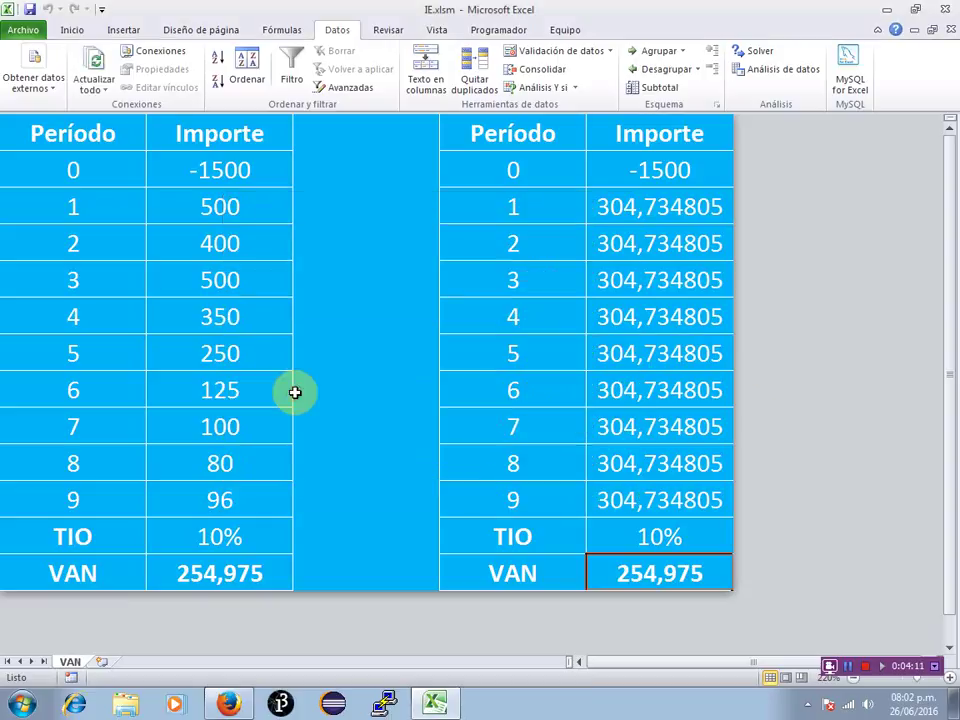
pyautogui.click(676, 214)
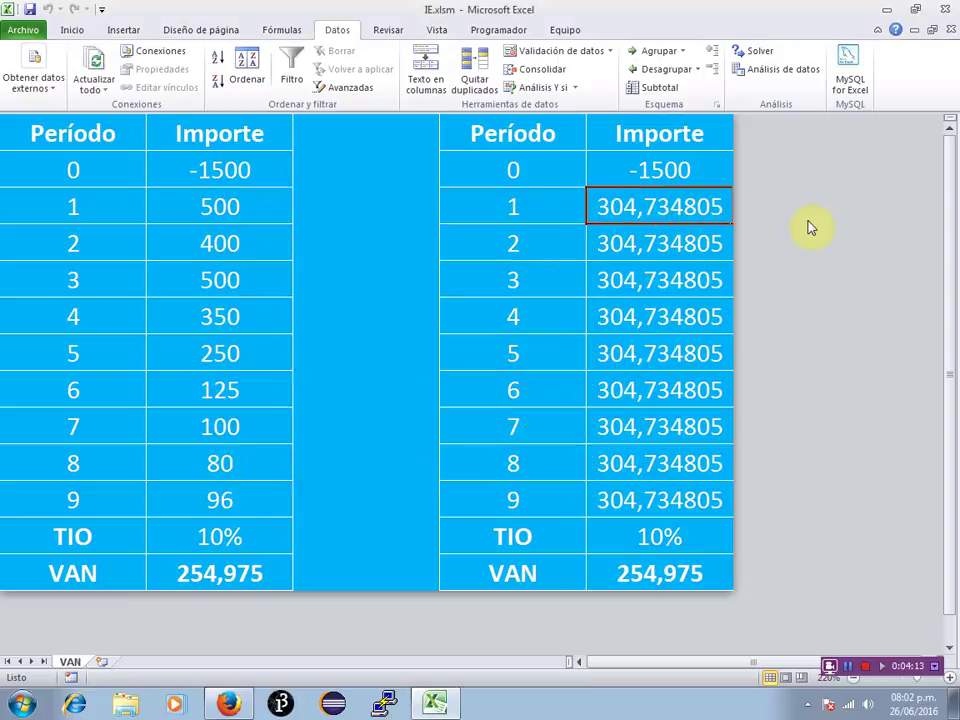
pyautogui.hotkey('shift', 'Down')
pyautogui.hotkey('shift', 'Down')
pyautogui.hotkey('shift', 'Down')
pyautogui.hotkey('shift', 'Down')
pyautogui.hotkey('shift', 'Down')
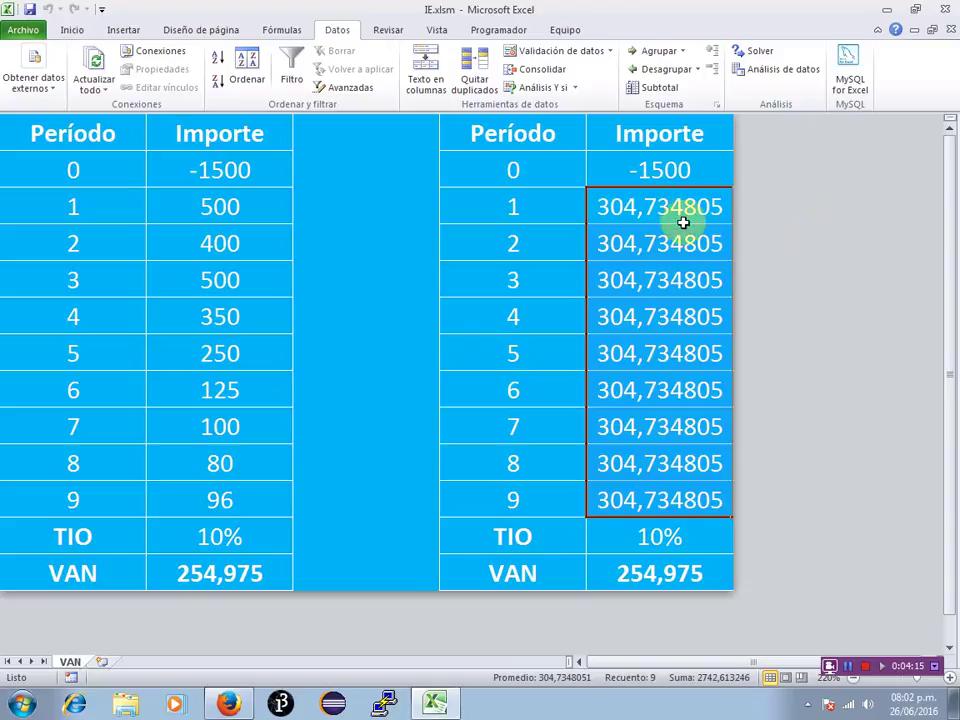
# - Format the selected period 1–9 flows as Número with 2 decimals, showing 304,73
pyautogui.rightClick(682, 211)
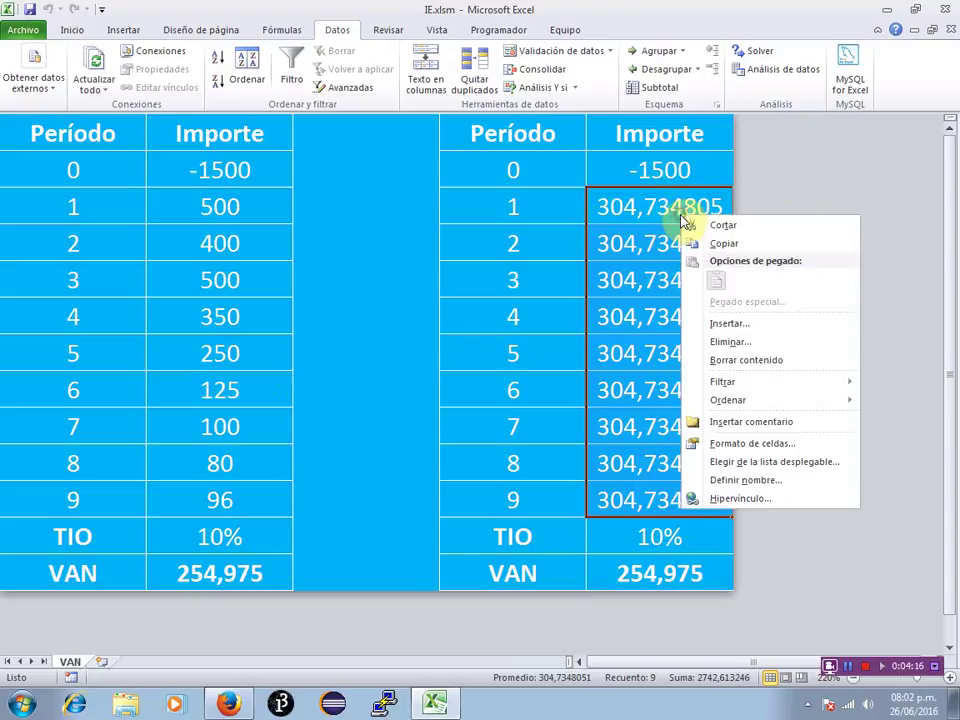
pyautogui.click(760, 444)
pyautogui.moveTo(646, 188)
pyautogui.mouseDown()
pyautogui.moveTo(570, 240)
pyautogui.moveTo(555, 237)
pyautogui.mouseUp()
pyautogui.click(446, 260)
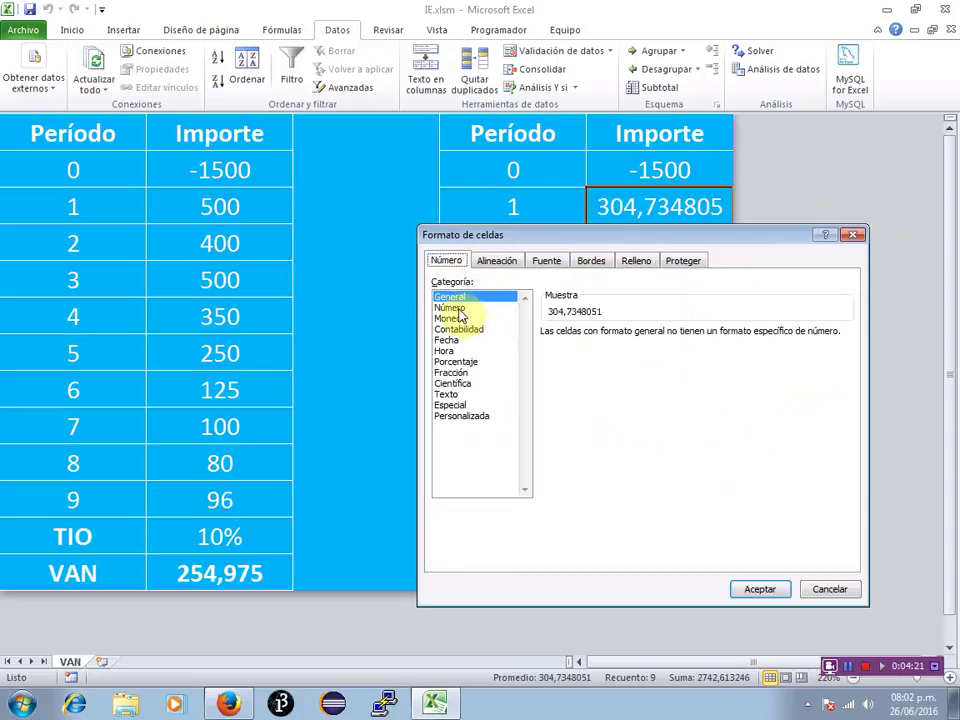
pyautogui.click(452, 308)
pyautogui.click(761, 591)
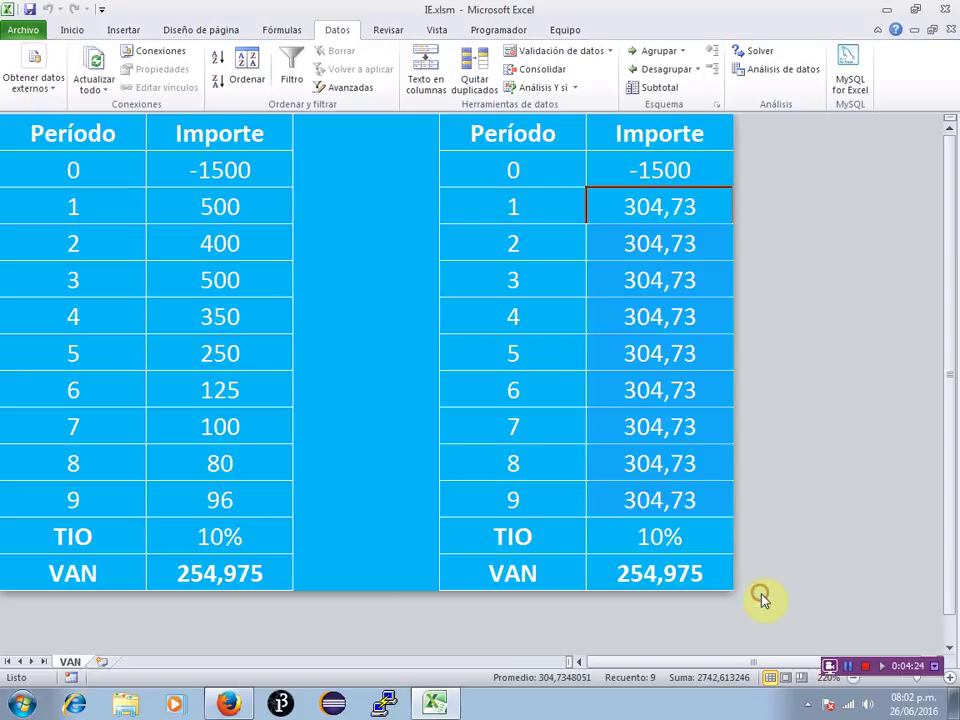
pyautogui.press('Up')
pyautogui.press('Up')
pyautogui.press('Left')
pyautogui.press('Down')
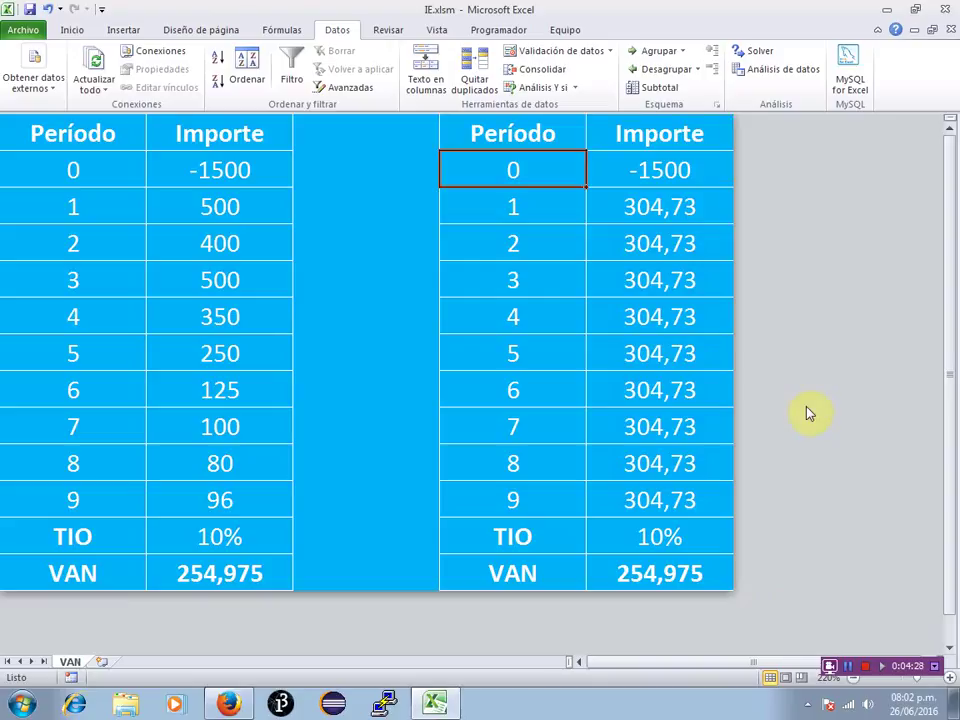
pyautogui.hotkey('shift', 'Right')
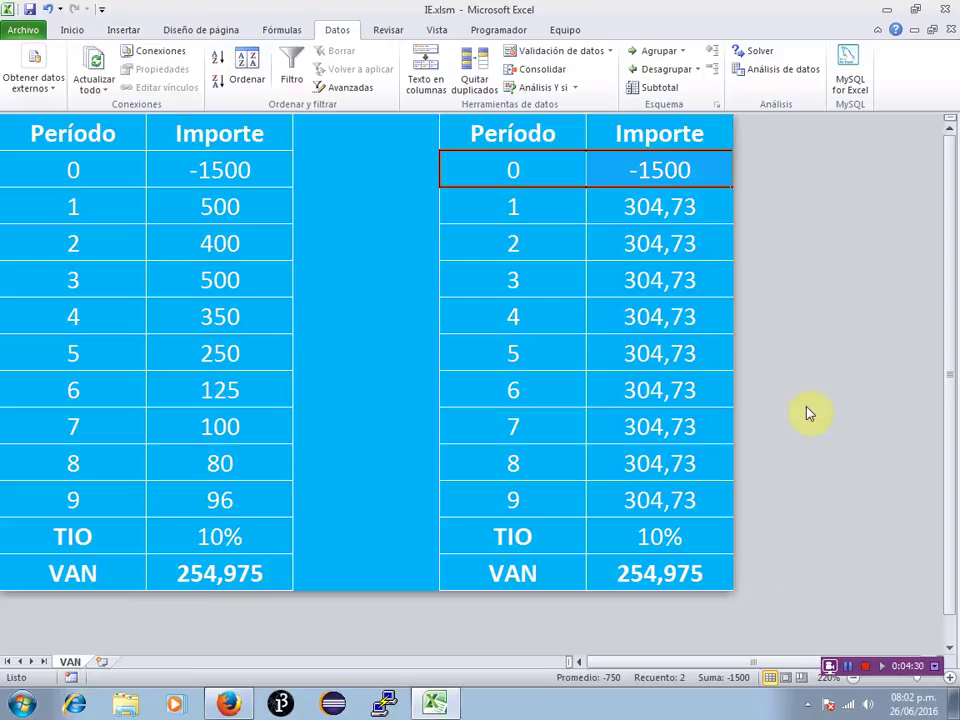
pyautogui.press('Down')
pyautogui.press('Right')
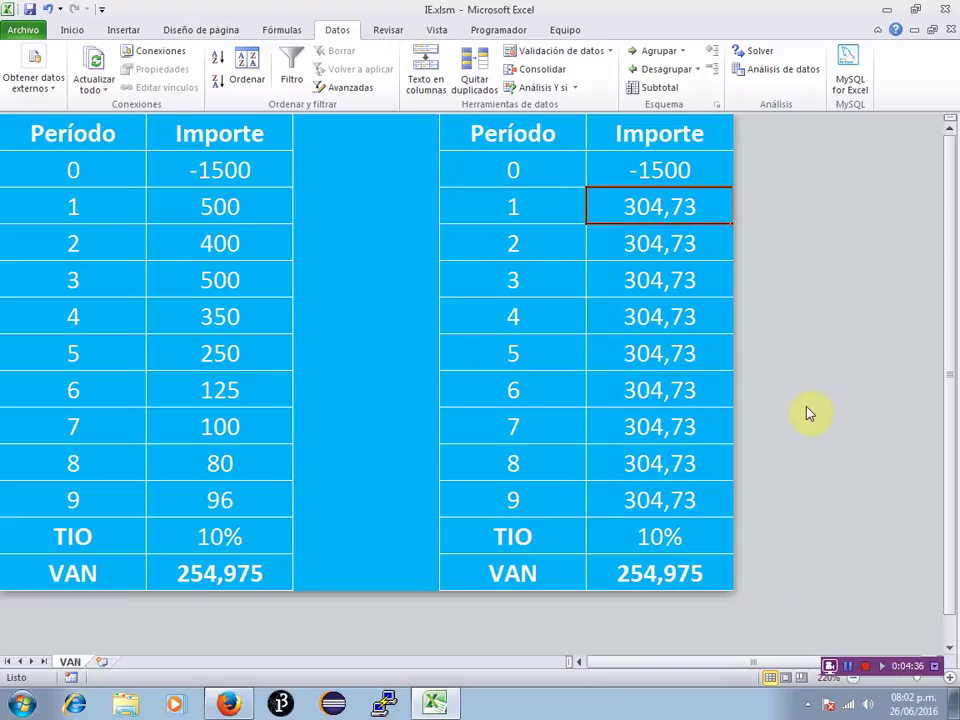
pyautogui.hotkey('shift', 'Down')
pyautogui.hotkey('shift', 'Down')
pyautogui.hotkey('shift', 'Down')
pyautogui.hotkey('shift', 'Down')
pyautogui.hotkey('shift', 'Down')
pyautogui.hotkey('shift', 'Down')
pyautogui.hotkey('shift', 'Down')
pyautogui.hotkey('shift', 'Down')
pyautogui.press('Down')
pyautogui.press('Down')
pyautogui.press('Down')
pyautogui.press('Down')
pyautogui.press('Down')
pyautogui.press('Down')
pyautogui.press('Down')
pyautogui.press('Down')
pyautogui.press('Down')
pyautogui.hotkey('shift', 'Left')
pyautogui.press('Down')
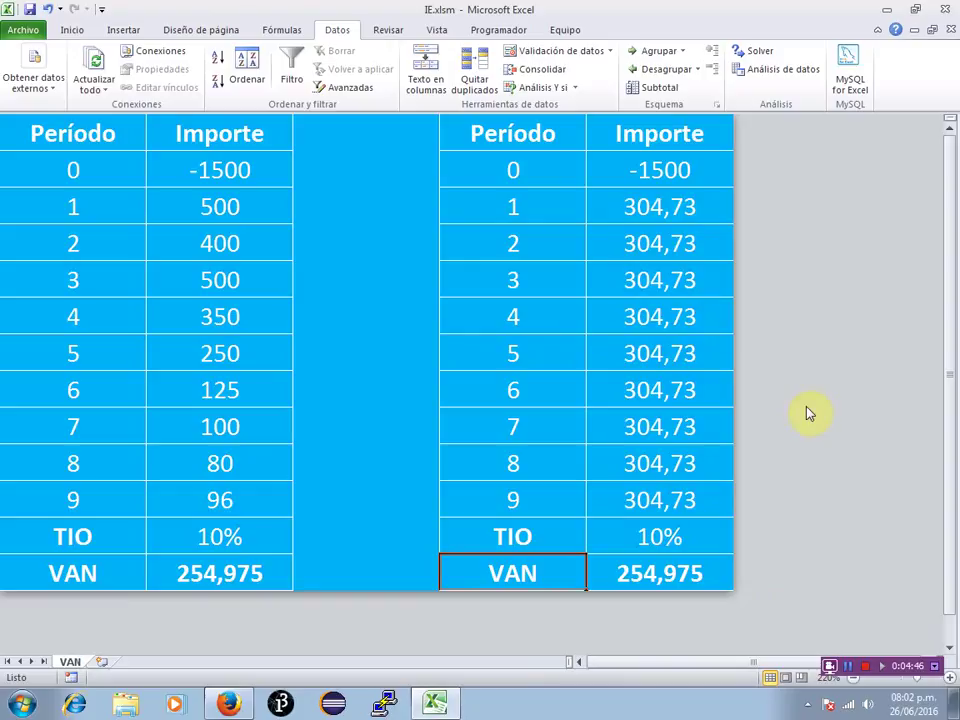
pyautogui.hotkey('shift', 'Right')
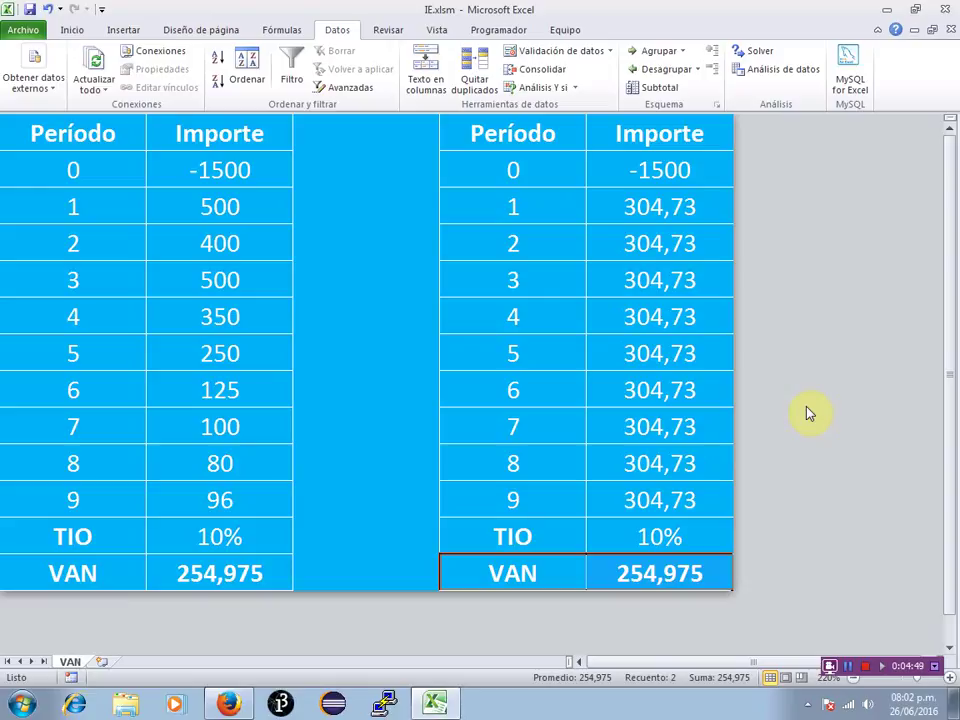
pyautogui.press('Left')
pyautogui.press('Left')
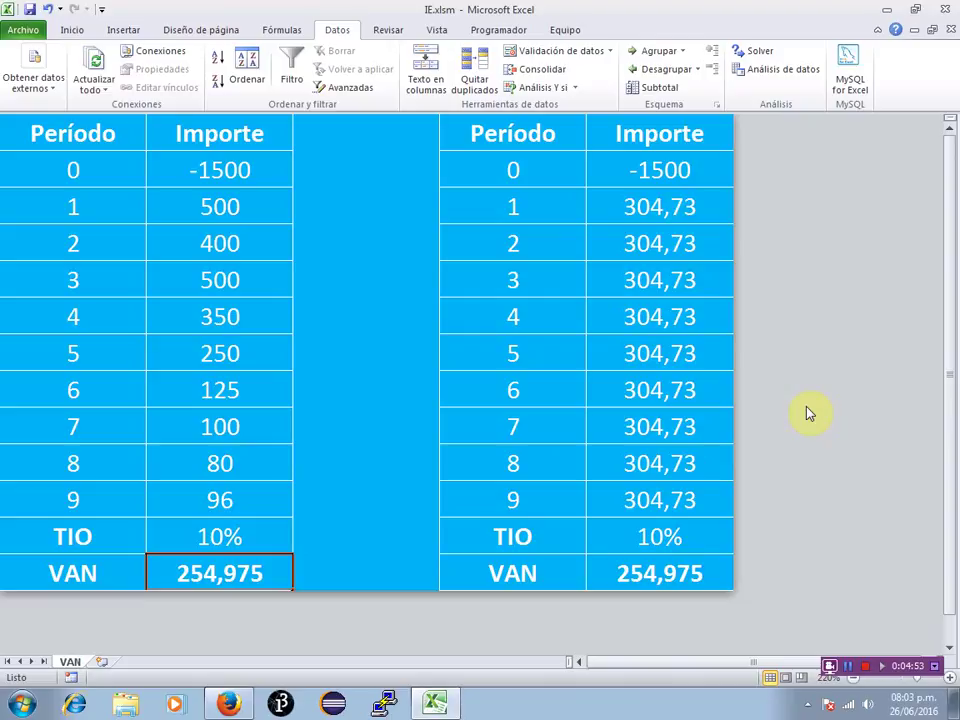
pyautogui.press('Right')
pyautogui.press('Right')
pyautogui.press('Right')
pyautogui.press('Up')
pyautogui.press('Up')
pyautogui.press('Up')
pyautogui.press('Up')
pyautogui.press('Up')
pyautogui.press('Up')
pyautogui.press('Up')
pyautogui.press('Up')
pyautogui.press('Up')
pyautogui.press('Up')
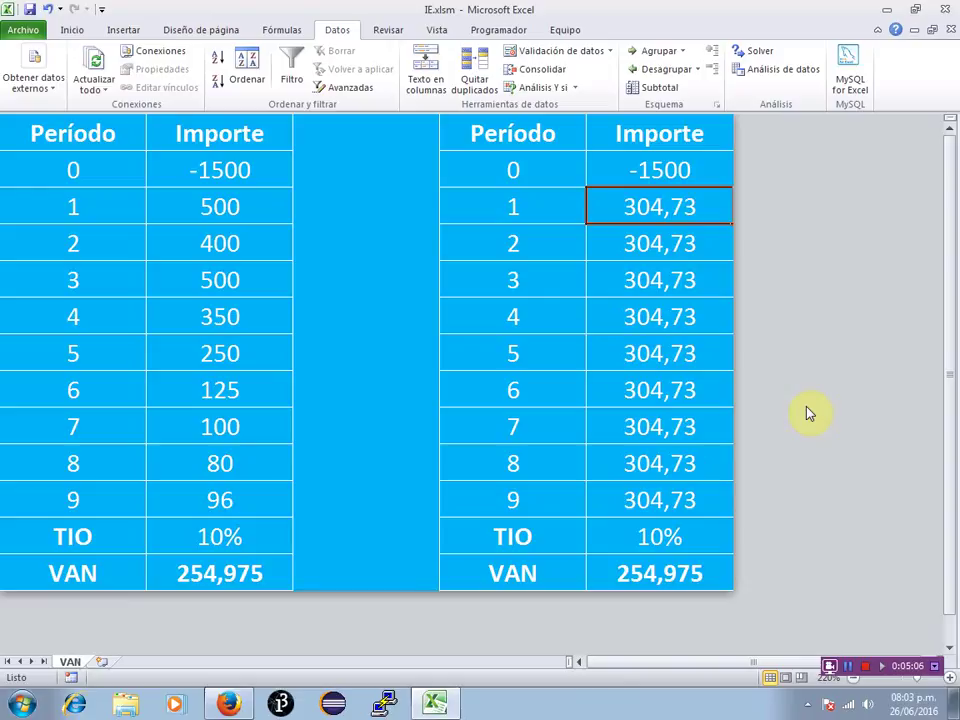
pyautogui.write('305')
pyautogui.press('Return')
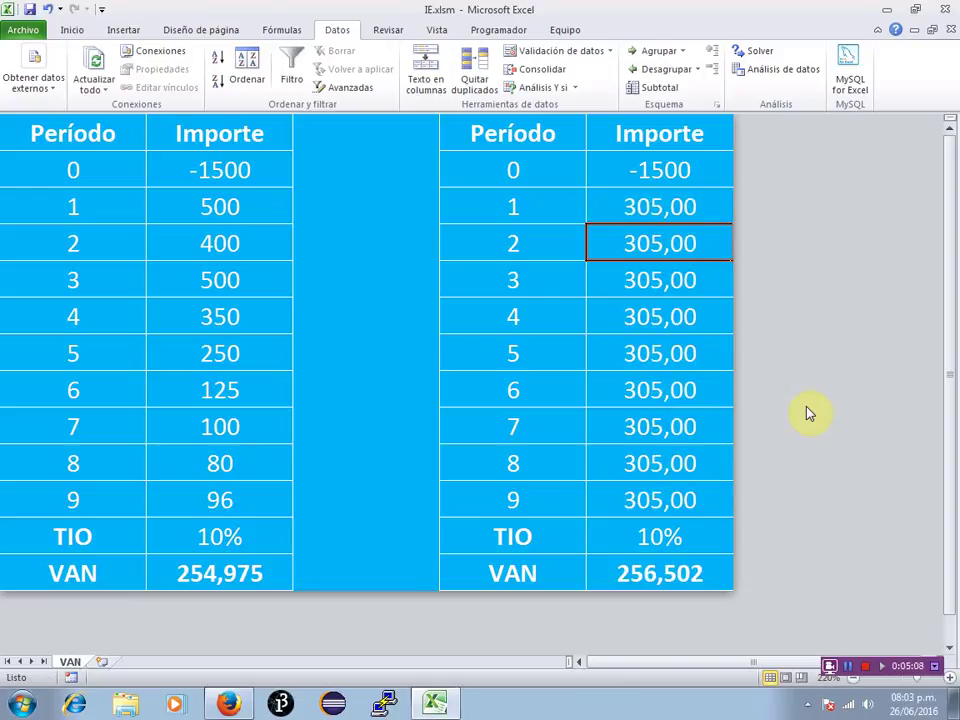
pyautogui.press('Down')
pyautogui.press('Down')
pyautogui.press('Down')
pyautogui.press('Down')
pyautogui.press('Down')
pyautogui.press('Left')
pyautogui.press('Left')
pyautogui.press('Left')
pyautogui.press('Right')
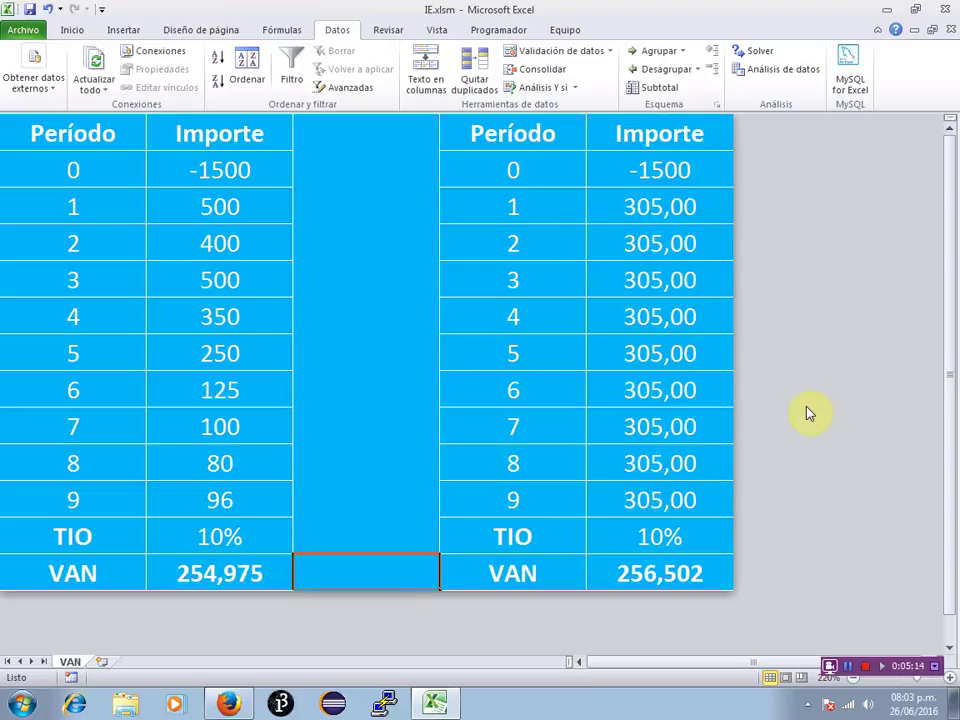
pyautogui.press('Right')
pyautogui.press('Right')
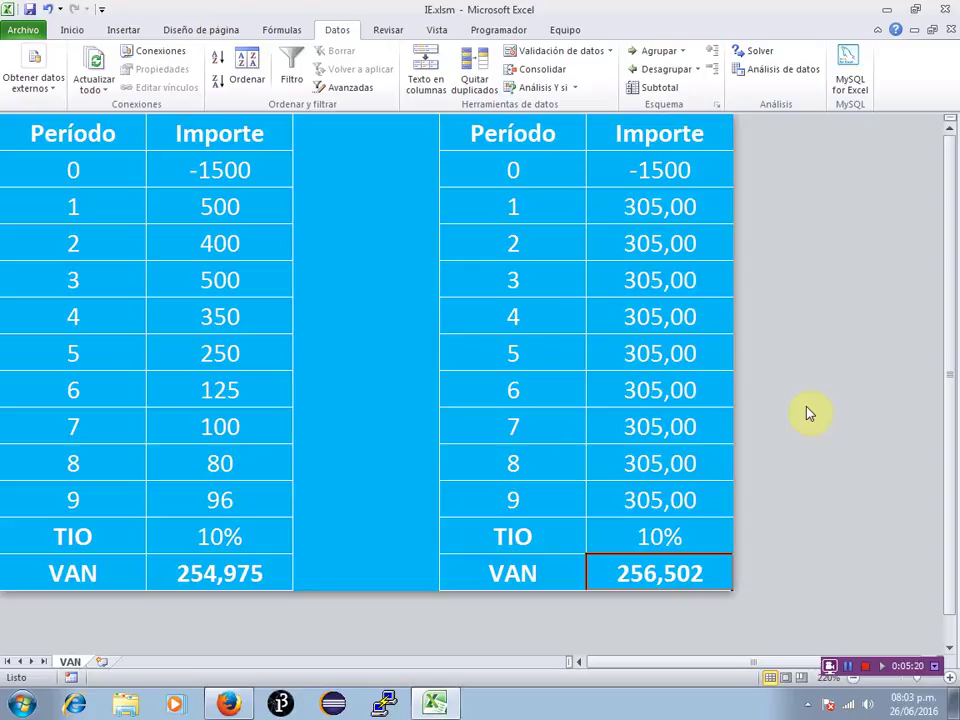
pyautogui.press('Left')
pyautogui.press('Right')
pyautogui.press('Left')
pyautogui.hotkey('shift', 'Right')
pyautogui.press('Left')
pyautogui.press('Left')
pyautogui.press('Left')
pyautogui.hotkey('shift', 'Right')
pyautogui.press('Right')
pyautogui.press('Right')
pyautogui.press('Right')
pyautogui.press('Right')
pyautogui.press('Up')
pyautogui.press('Up')
pyautogui.press('Up')
pyautogui.press('Up')
pyautogui.press('Up')
pyautogui.press('Up')
pyautogui.press('Up')
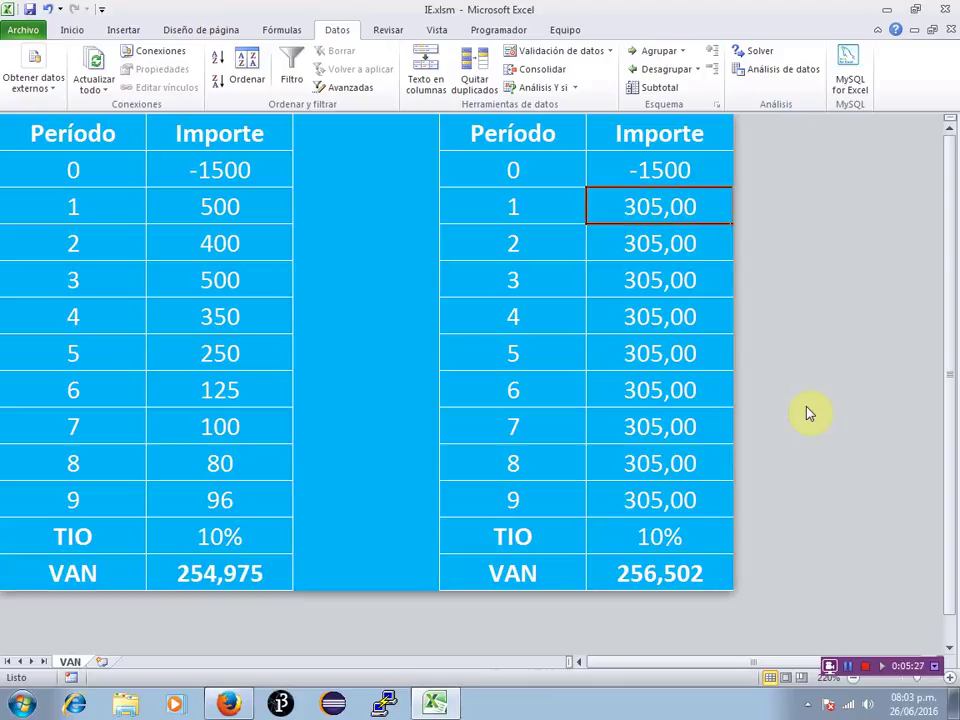
pyautogui.hotkey('shift', 'Down')
pyautogui.hotkey('shift', 'Down')
pyautogui.hotkey('shift', 'Down')
pyautogui.hotkey('shift', 'Down')
pyautogui.hotkey('shift', 'Down')
pyautogui.hotkey('shift', 'Down')
pyautogui.hotkey('shift', 'Down')
pyautogui.hotkey('shift', 'Down')
pyautogui.hotkey('shift', 'Down')
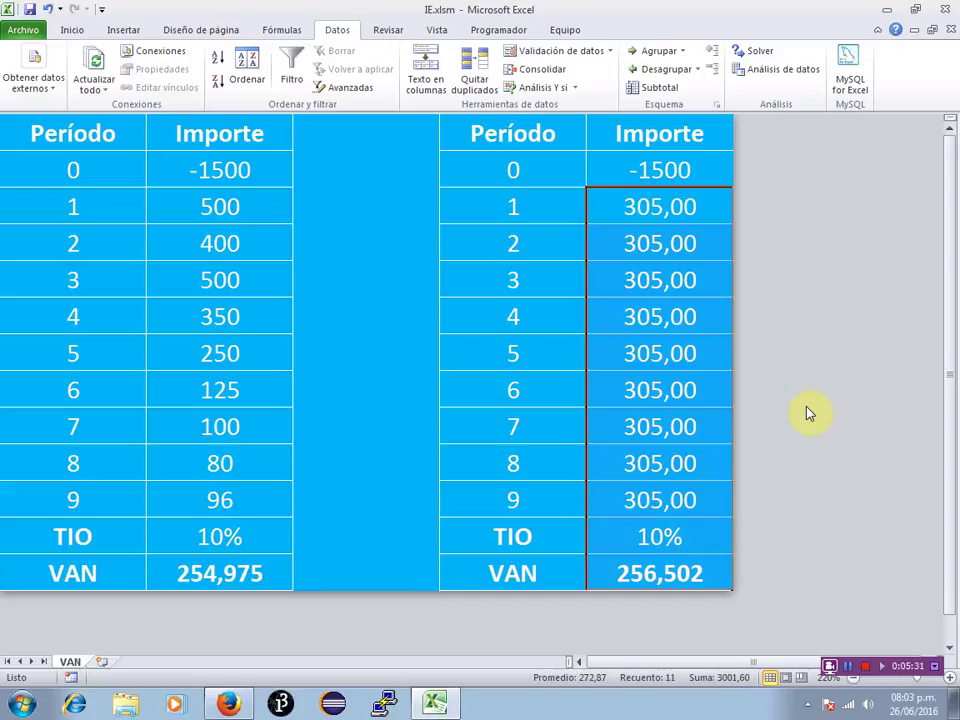
pyautogui.hotkey('shift', 'Up')
pyautogui.hotkey('shift', 'Up')
pyautogui.hotkey('shift', 'Up')
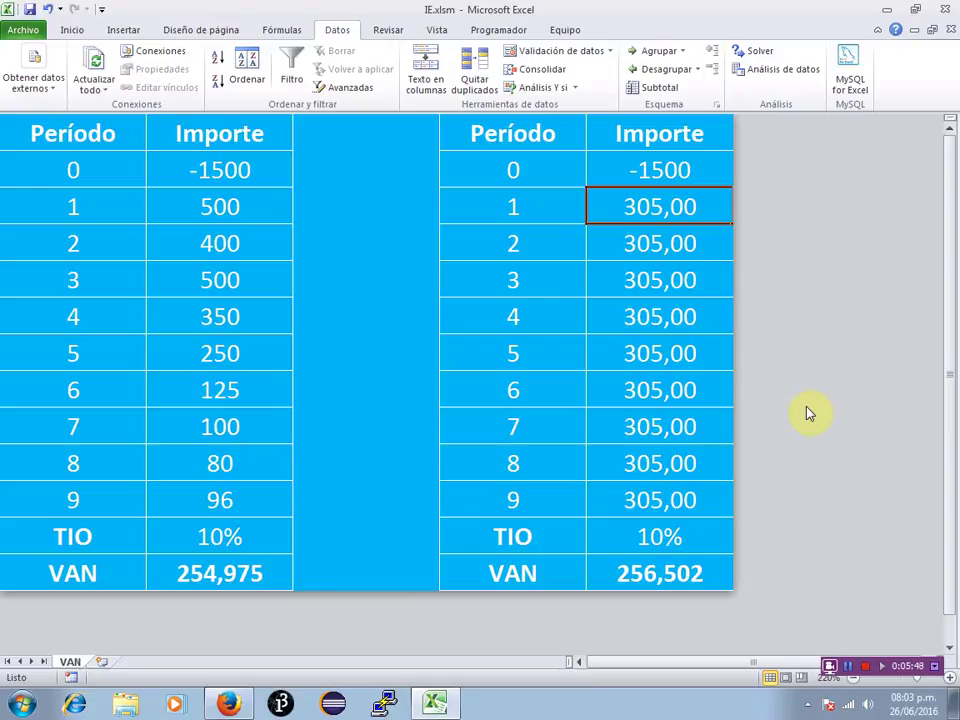
pyautogui.press('Left')
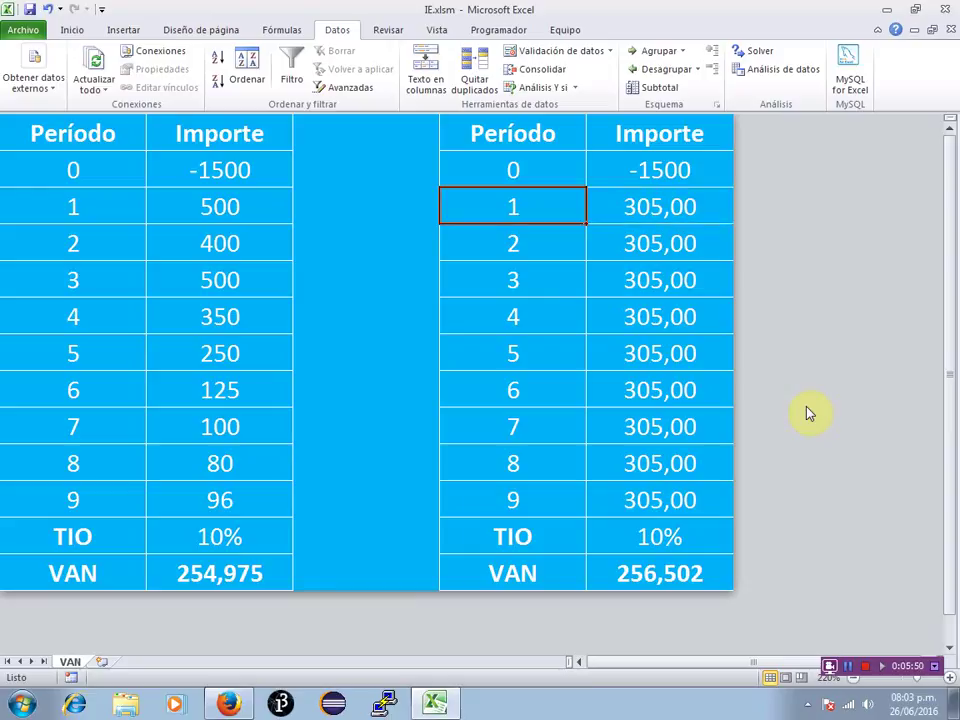
pyautogui.press('Up')
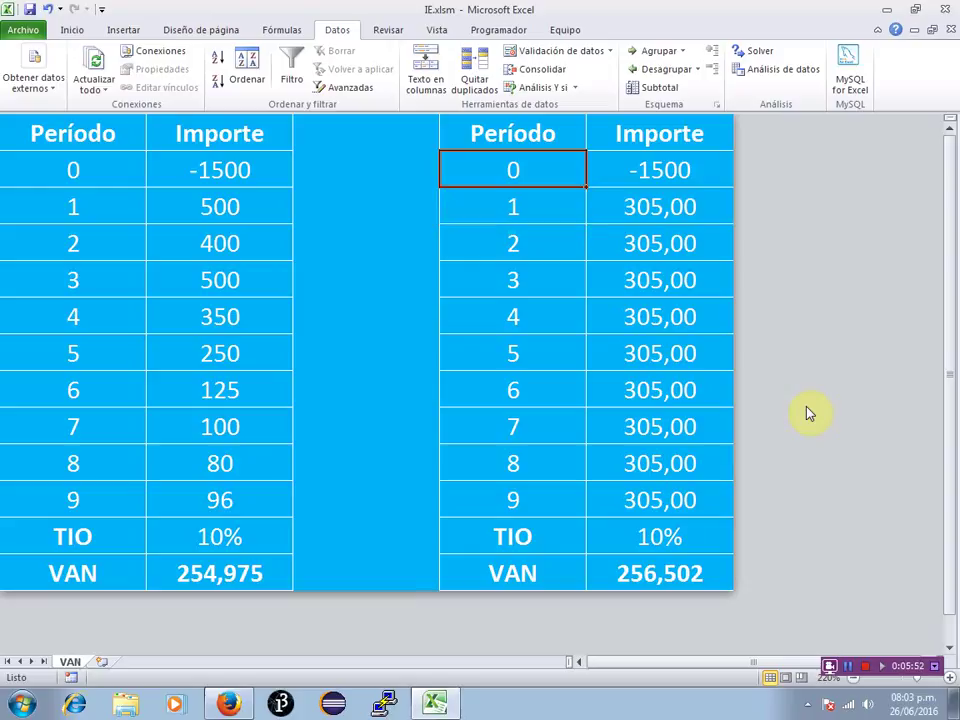
pyautogui.hotkey('shift', 'Right')
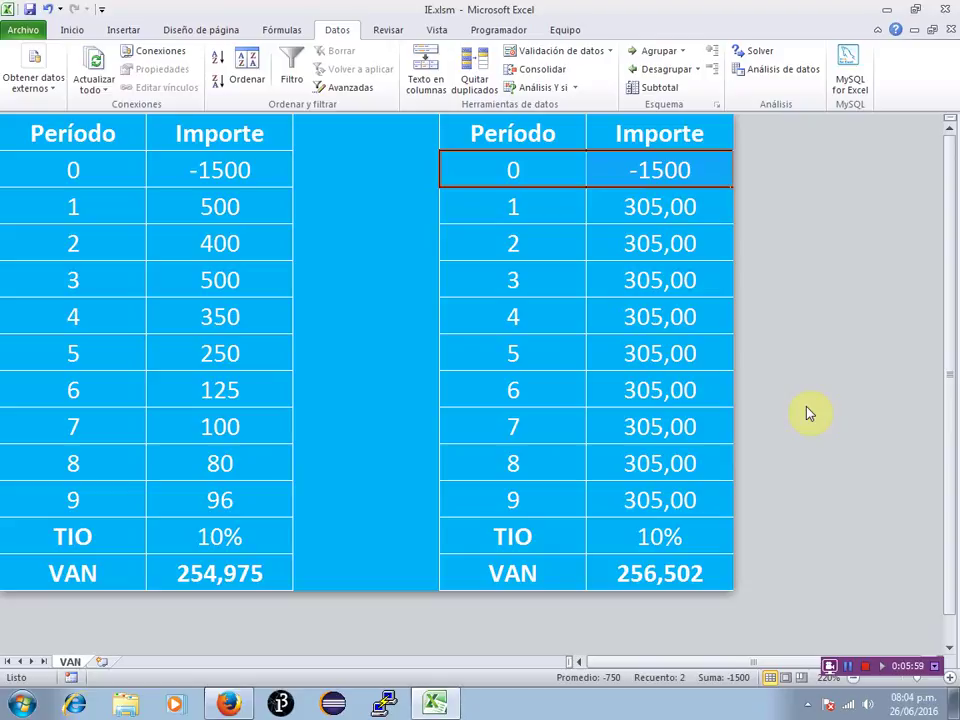
pyautogui.press('Down')
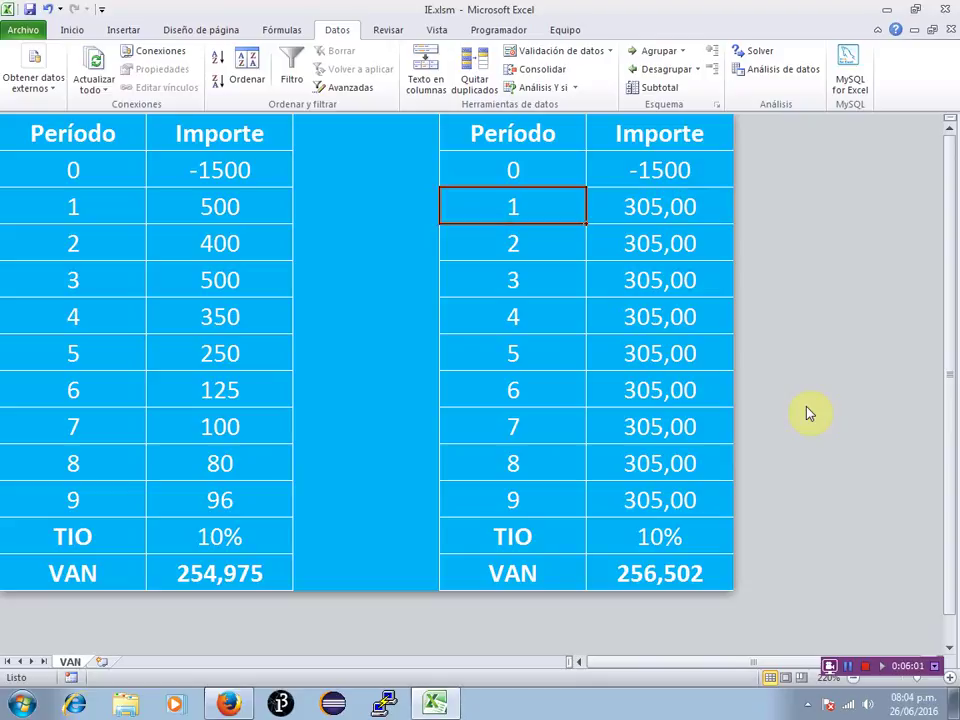
pyautogui.hotkey('shift', 'Right')
pyautogui.hotkey('shift', 'Down')
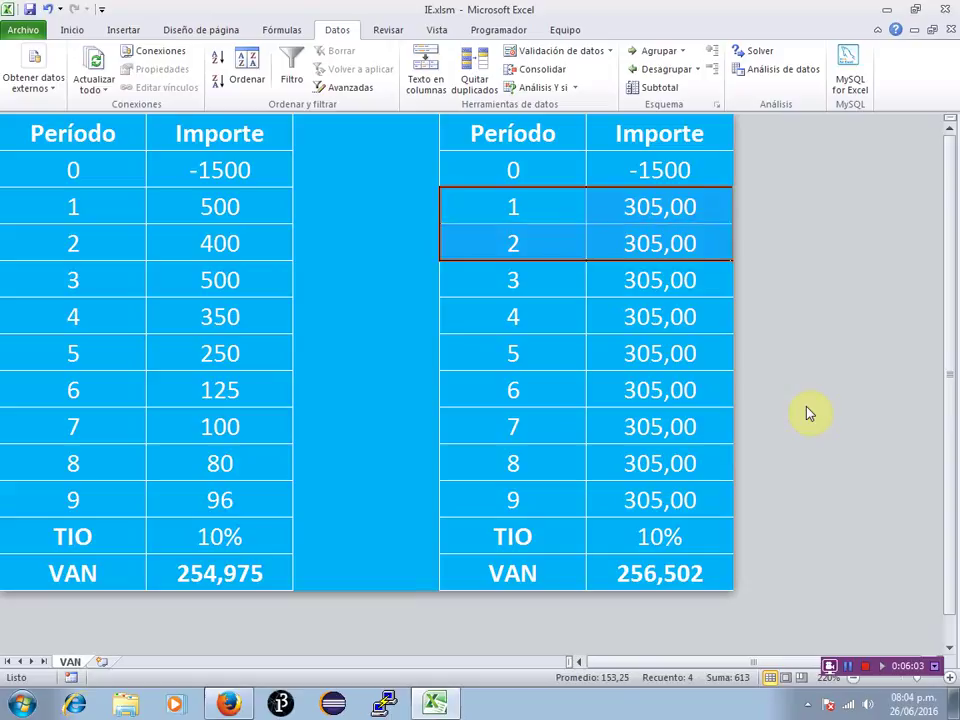
pyautogui.hotkey('shift', 'Down')
pyautogui.hotkey('shift', 'Down')
pyautogui.hotkey('shift', 'Down')
pyautogui.hotkey('shift', 'Down')
pyautogui.hotkey('shift', 'Down')
pyautogui.hotkey('shift', 'Down')
pyautogui.hotkey('shift', 'Down')
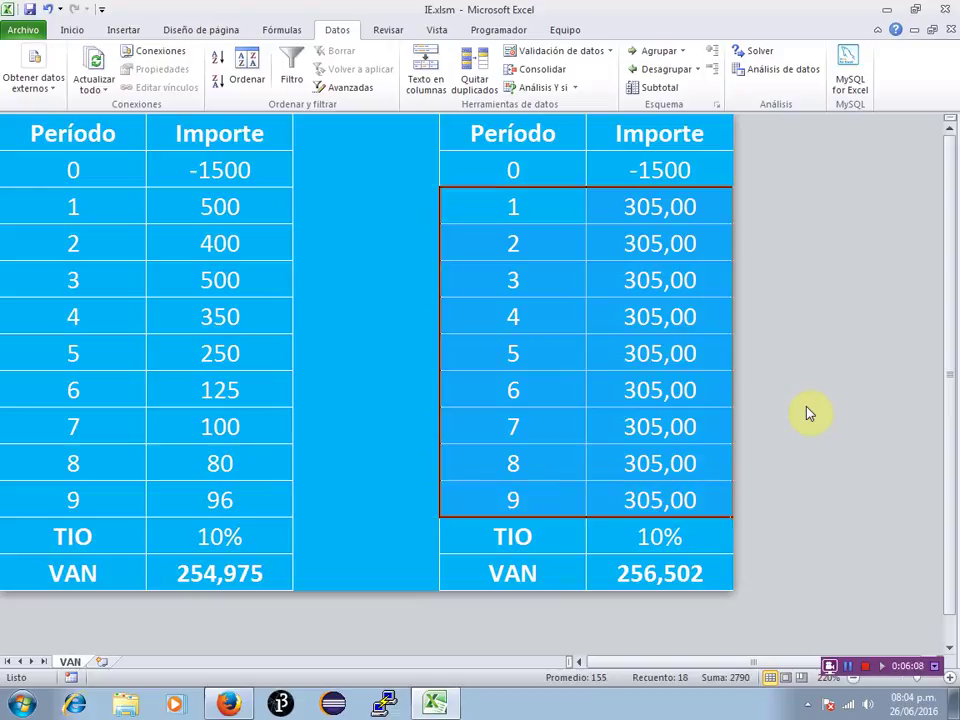
pyautogui.press('Down')
pyautogui.press('Up')
pyautogui.press('Up')
pyautogui.press('Up')
pyautogui.press('Left')
pyautogui.press('Left')
pyautogui.press('Left')
pyautogui.press('Right')
pyautogui.press('Right')
pyautogui.press('Right')
pyautogui.press('Home')
pyautogui.press('Down')
pyautogui.press('Down')
pyautogui.press('Right')
pyautogui.press('Right')
pyautogui.press('Right')
pyautogui.press('Right')
pyautogui.press('Down')
pyautogui.press('Up')
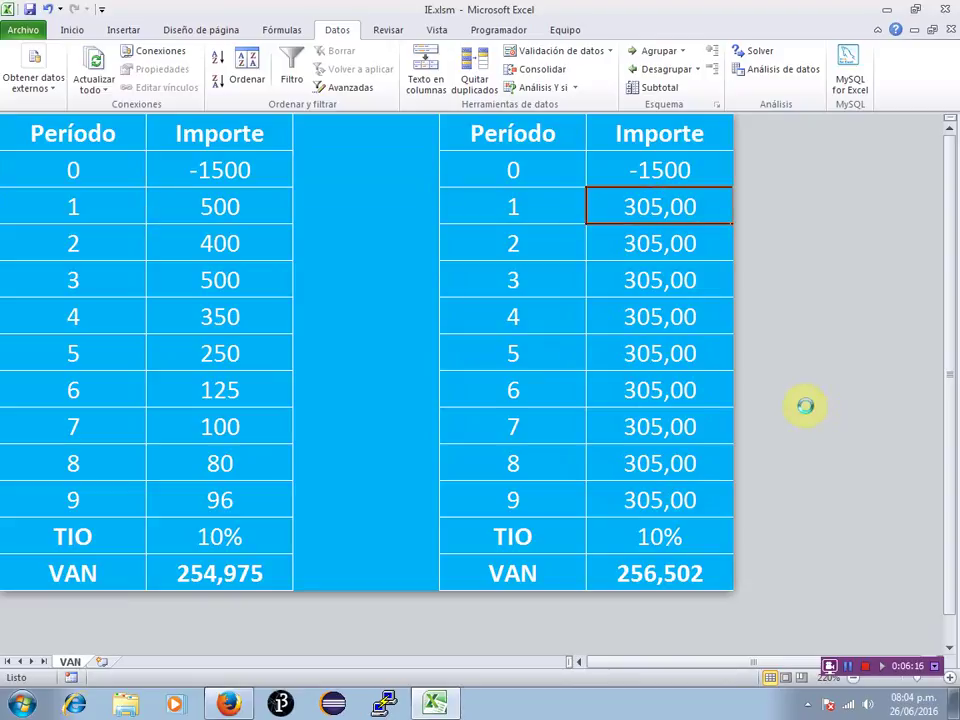
# - Reset the right table's period 1 flow E3 to 0, so VAN returns to -1500,000
pyautogui.press('Delete')
pyautogui.write('0')
pyautogui.press('Return')
pyautogui.press('Up')
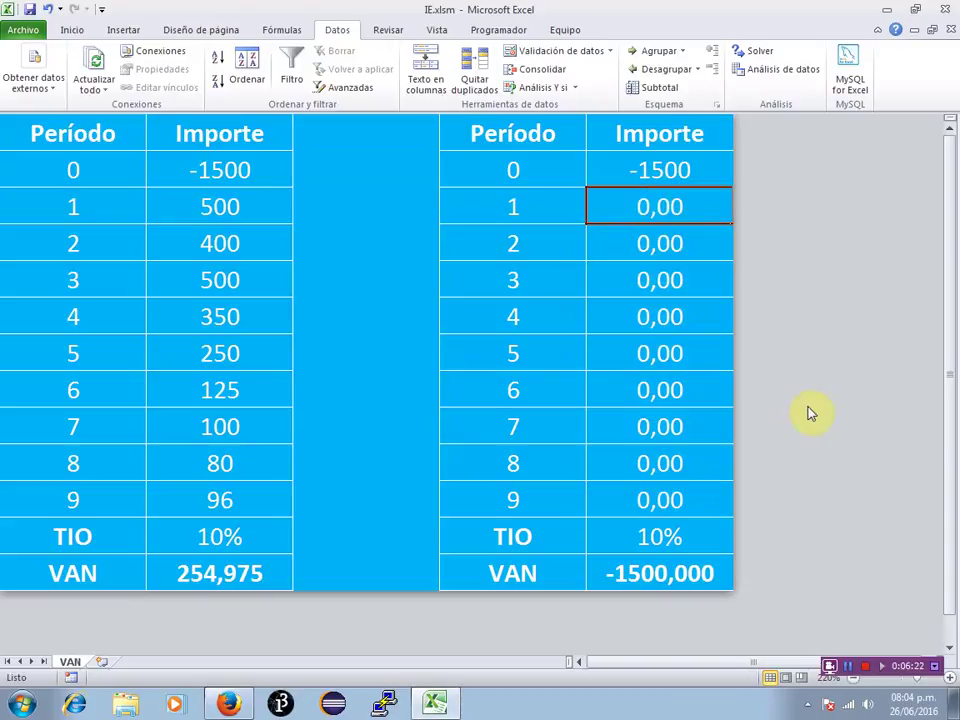
pyautogui.click(72, 29)
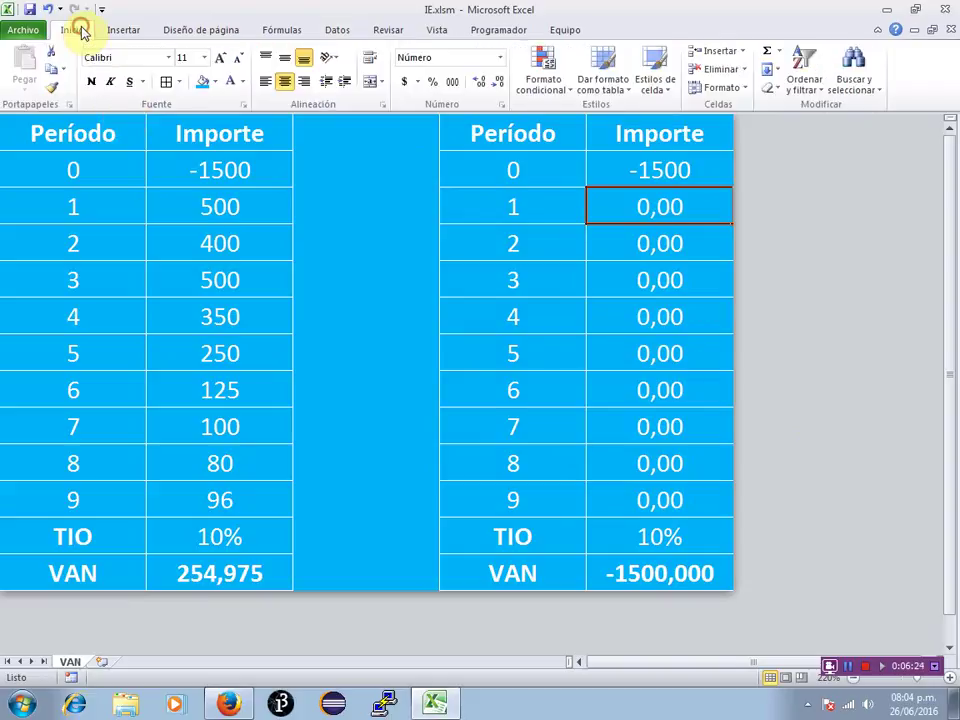
pyautogui.click(337, 30)
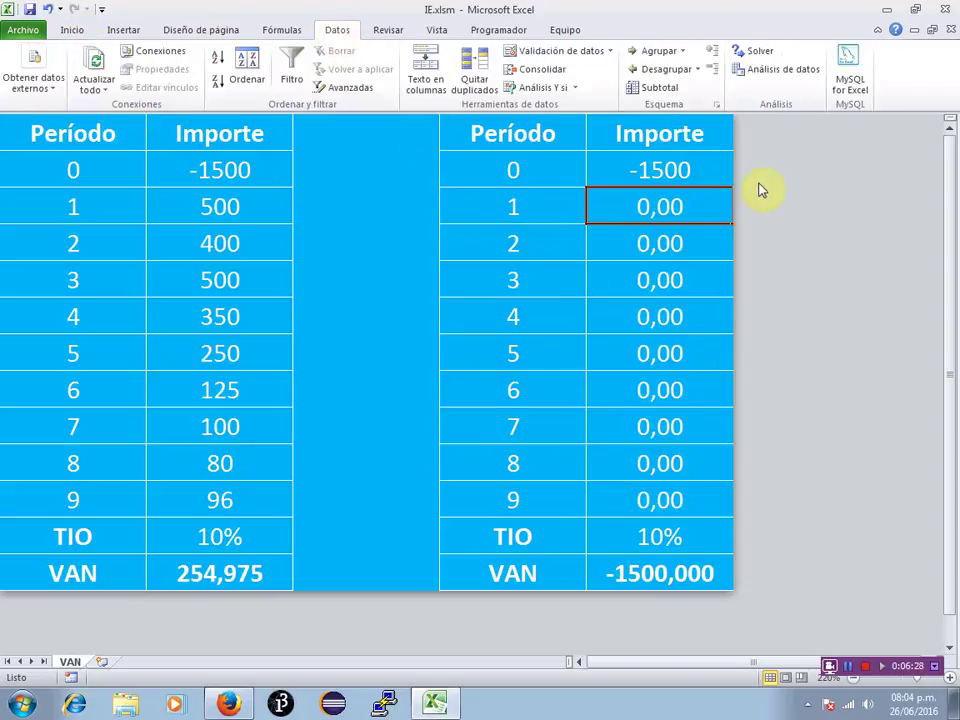
# - In Buscar objetivo, set cell $E$13 to 254,975 by changing $E$3
pyautogui.click(574, 89)
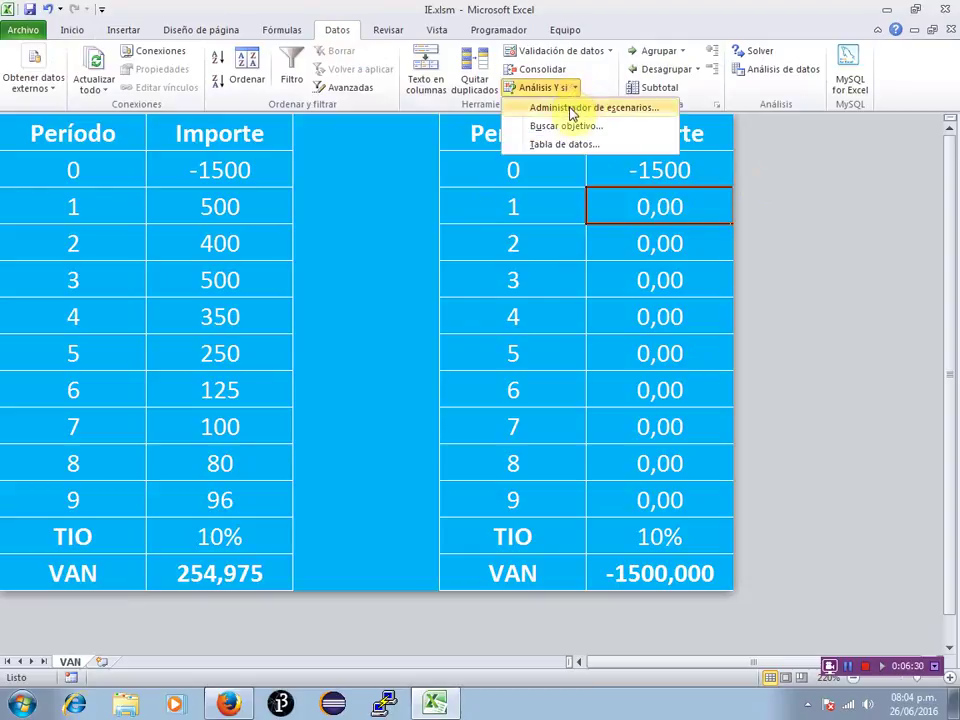
pyautogui.click(566, 126)
pyautogui.press('BackSpace')
pyautogui.click(643, 356)
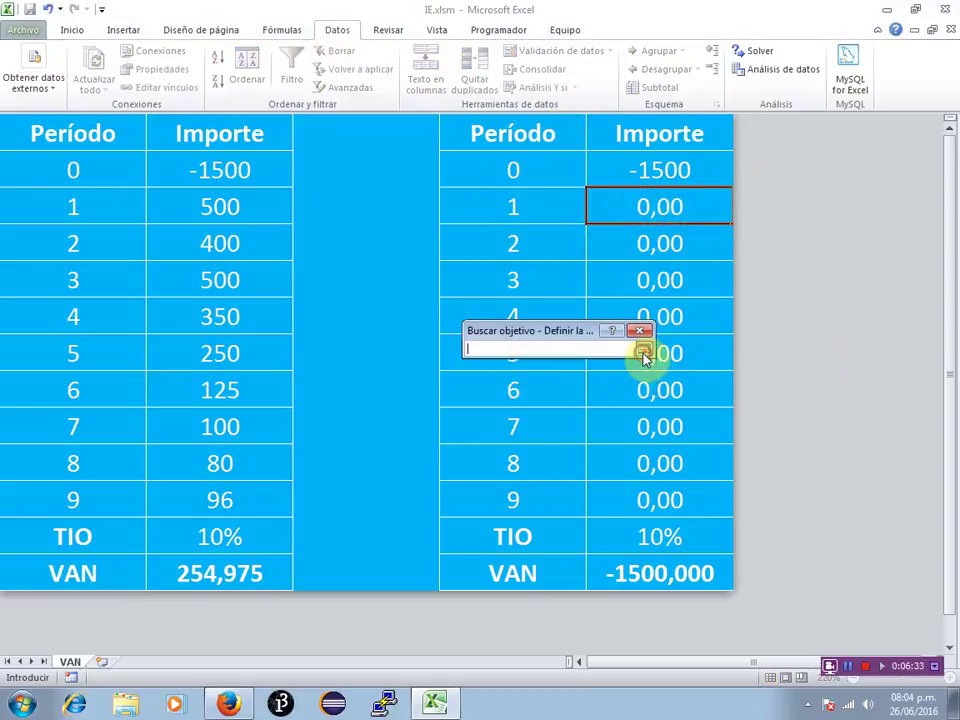
pyautogui.click(660, 575)
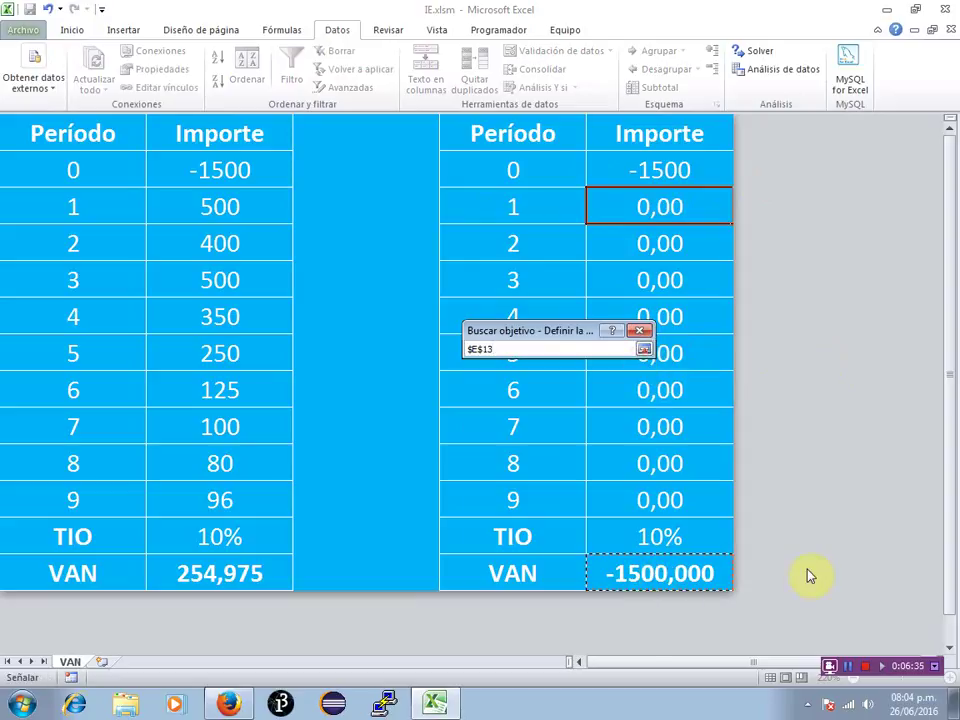
pyautogui.click(643, 350)
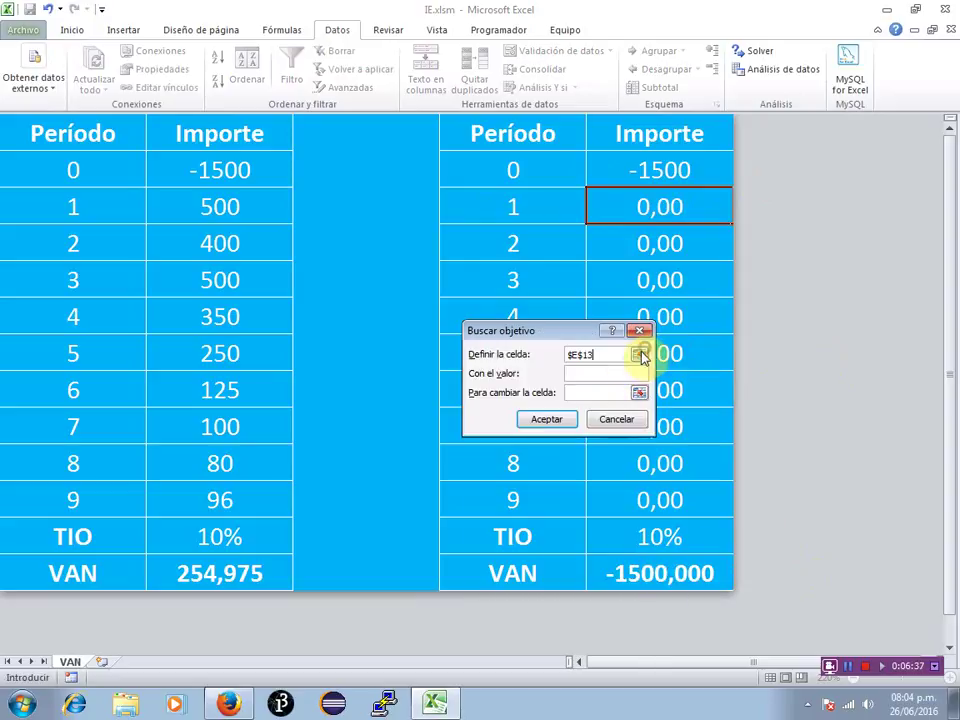
pyautogui.click(581, 374)
pyautogui.write('254,975')
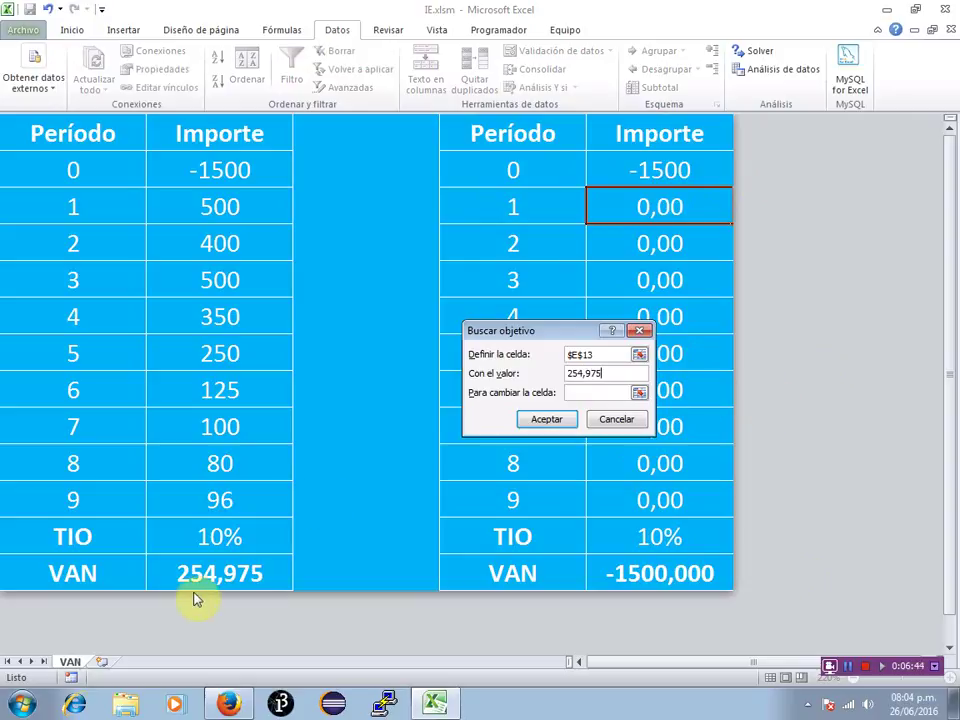
pyautogui.click(639, 395)
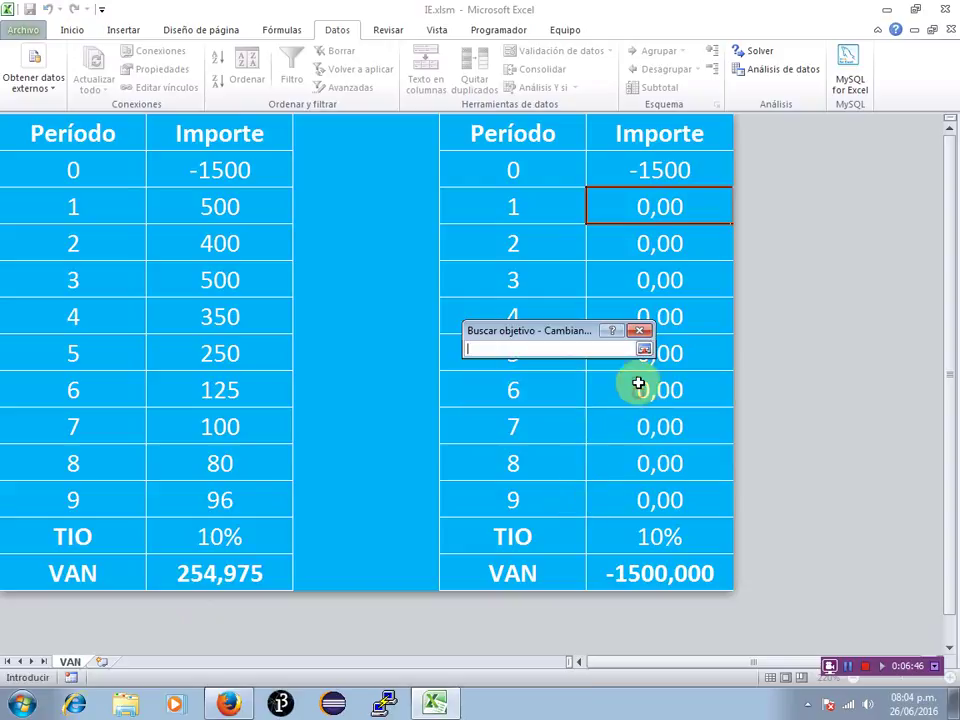
pyautogui.click(664, 207)
pyautogui.click(644, 349)
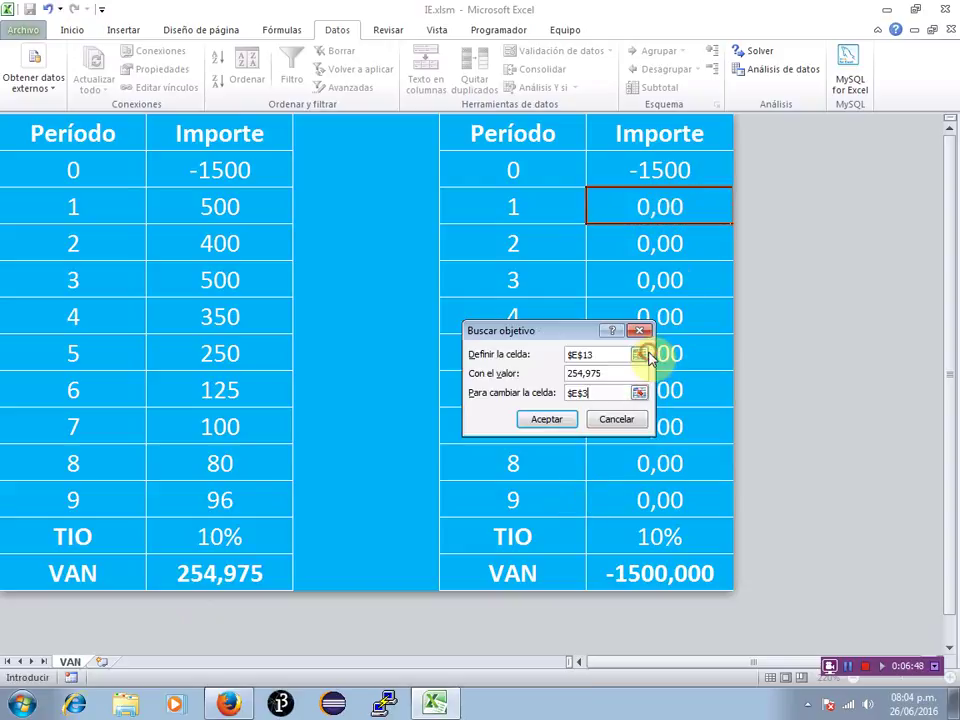
# - Accept the Goal Seek result of 304,73 flows, then clear the period 1 flow E3
pyautogui.click(564, 421)
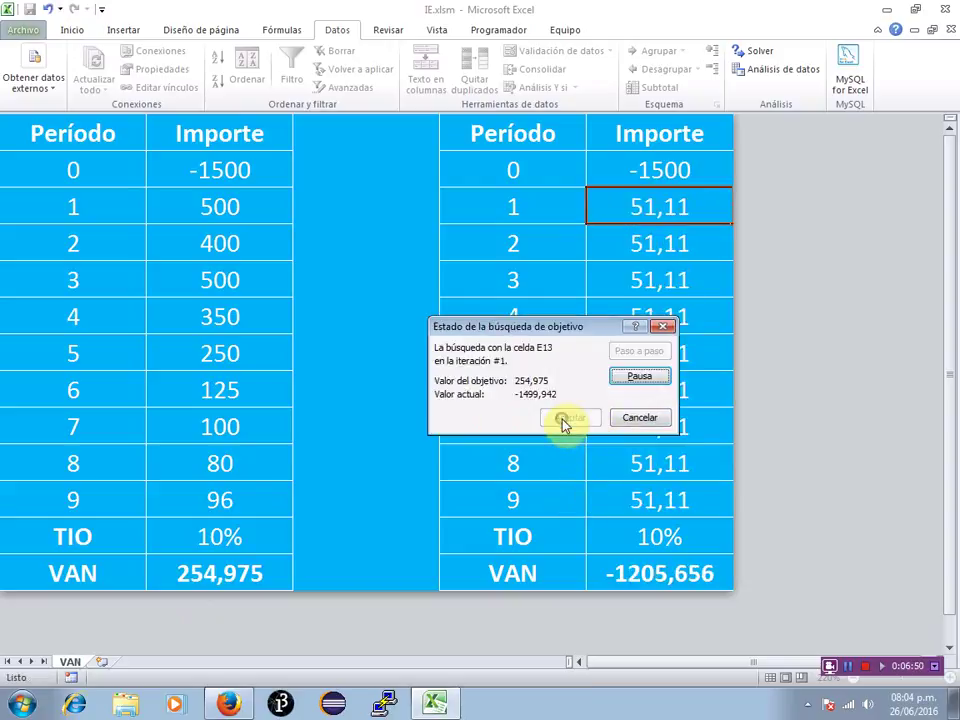
pyautogui.click(568, 420)
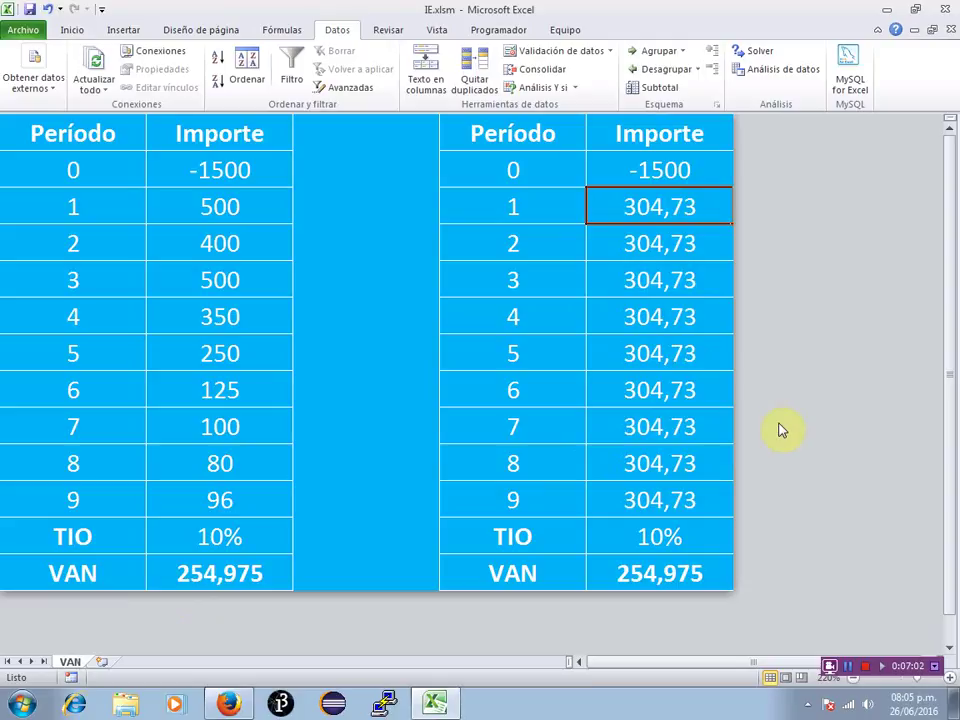
pyautogui.press('Delete')
# - Enter 305 as the period 1 flow, giving VAN 256,502, and select the right table
pyautogui.write('305')
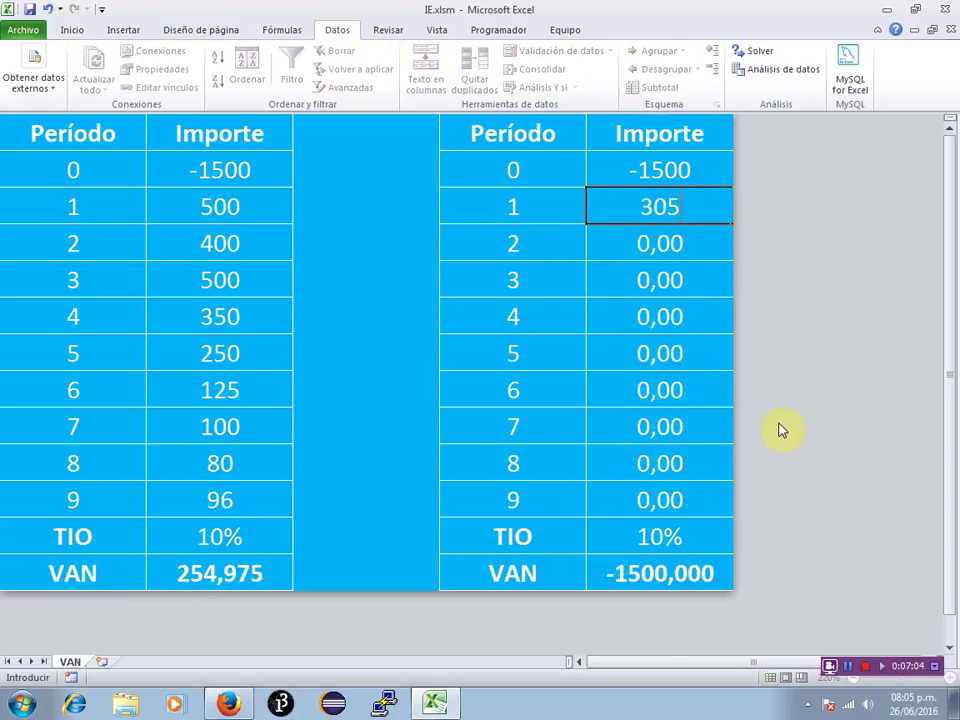
pyautogui.press('Return')
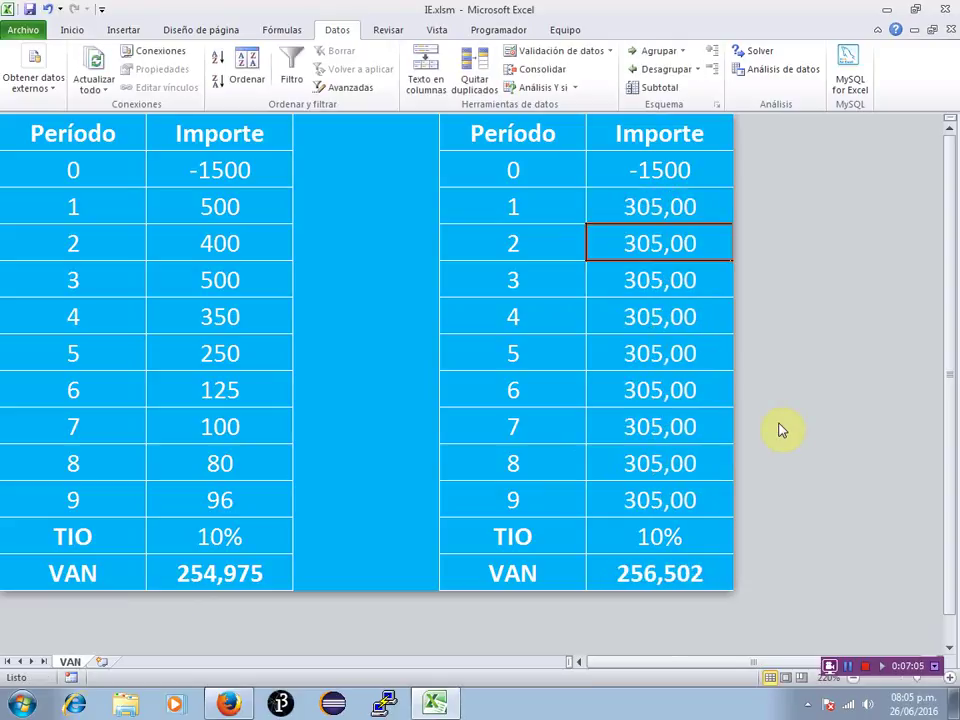
pyautogui.press('Up')
pyautogui.press('Up')
pyautogui.press('Up')
pyautogui.press('Left')
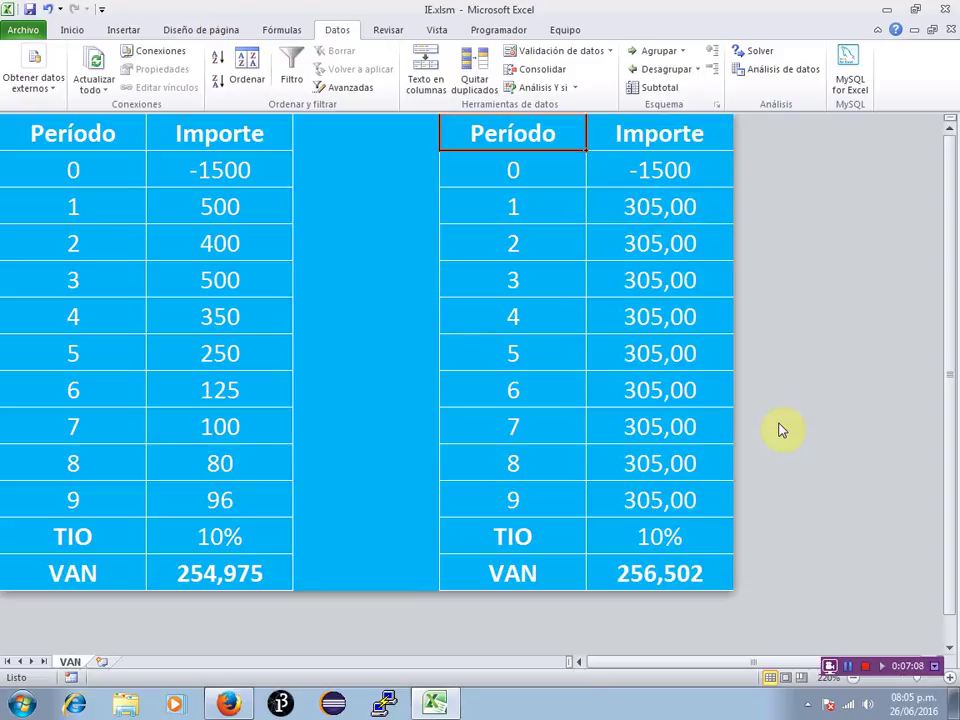
pyautogui.hotkey('shift', 'Right')
pyautogui.hotkey('shift', 'Down')
pyautogui.hotkey('shift', 'Down')
pyautogui.hotkey('shift', 'Down')
pyautogui.hotkey('shift', 'Down')
pyautogui.hotkey('shift', 'Down')
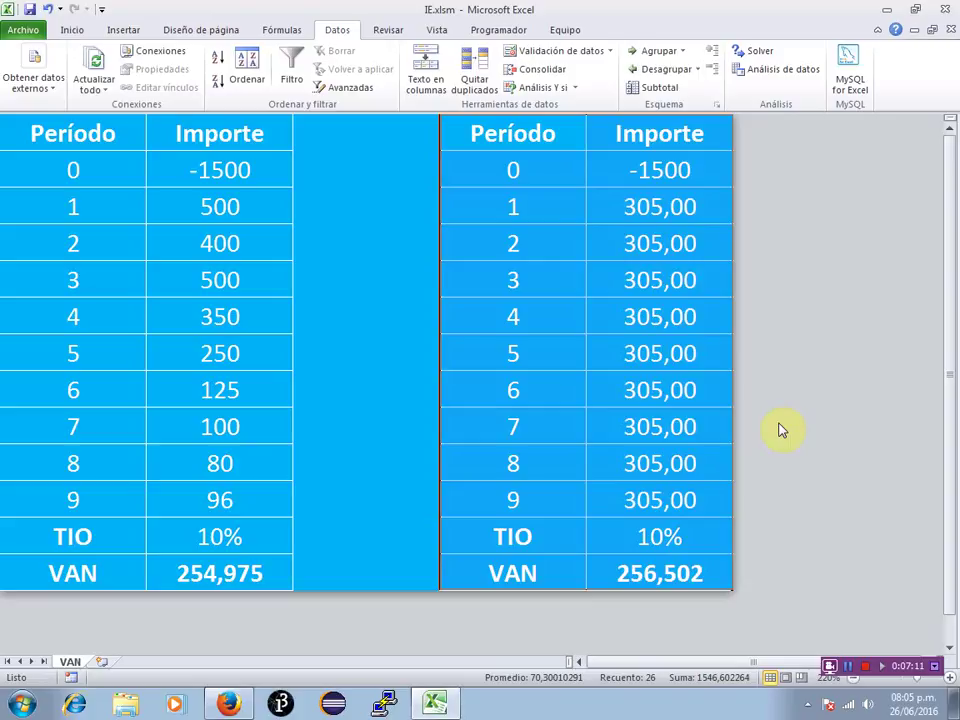
# - Extend the selection across both tables and save IE.xlsm
pyautogui.press('Home')
pyautogui.hotkey('shift', 'Right')
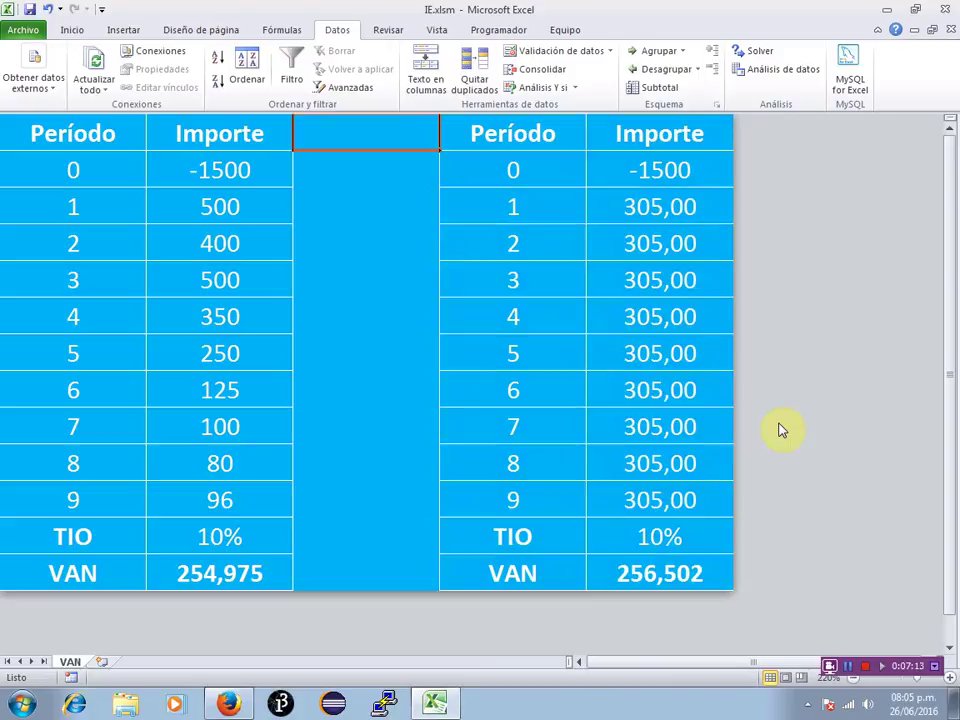
pyautogui.hotkey('shift', 'Right')
pyautogui.hotkey('shift', 'Right')
pyautogui.hotkey('shift', 'Right')
pyautogui.hotkey('shift', 'Down')
pyautogui.hotkey('shift', 'Down')
pyautogui.hotkey('shift', 'Down')
pyautogui.hotkey('shift', 'Down')
pyautogui.hotkey('shift', 'Down')
pyautogui.hotkey('shift', 'Down')
pyautogui.hotkey('shift', 'Down')
pyautogui.hotkey('shift', 'Down')
pyautogui.hotkey('shift', 'Down')
pyautogui.hotkey('shift', 'Down')
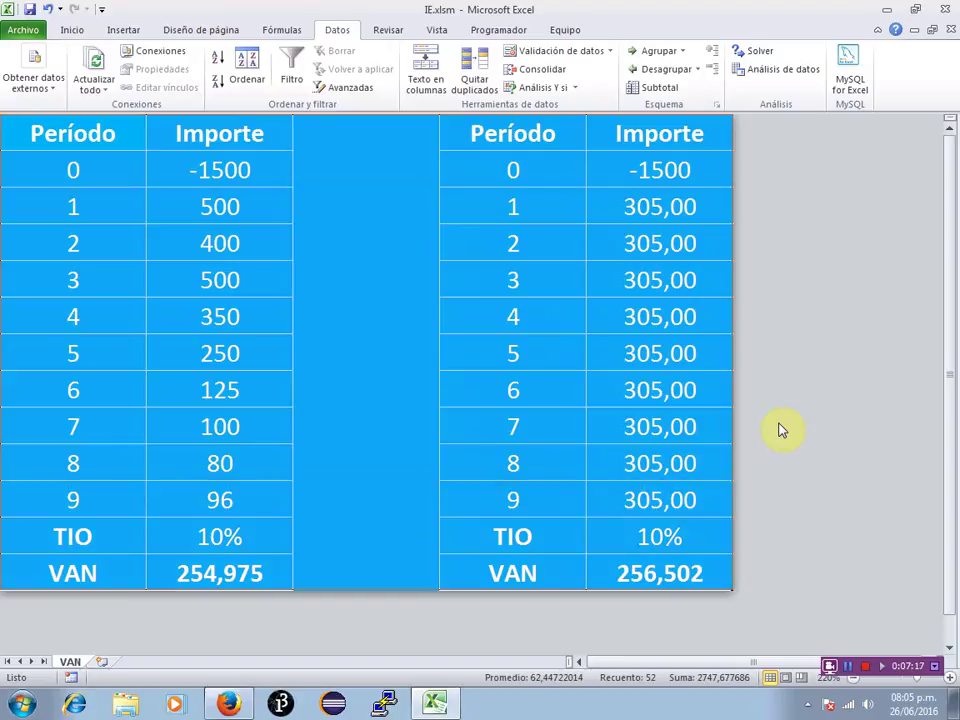
pyautogui.click(27, 8)
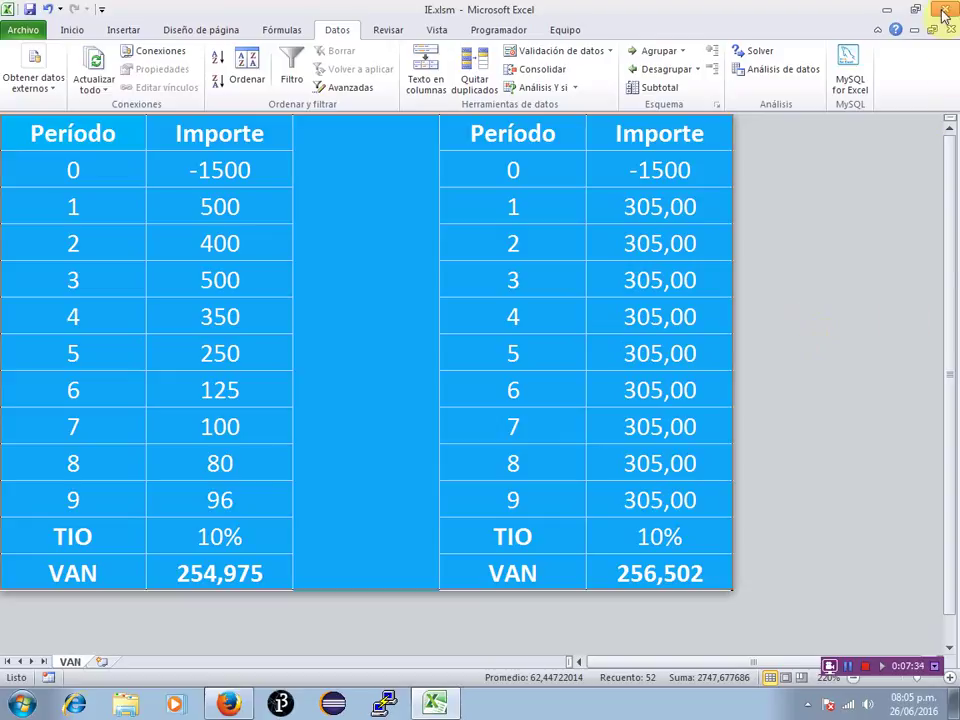
# - Clear the IE.xlsm workbook off the screen so the full Windows desktop photo shows again
pyautogui.press('super+d')
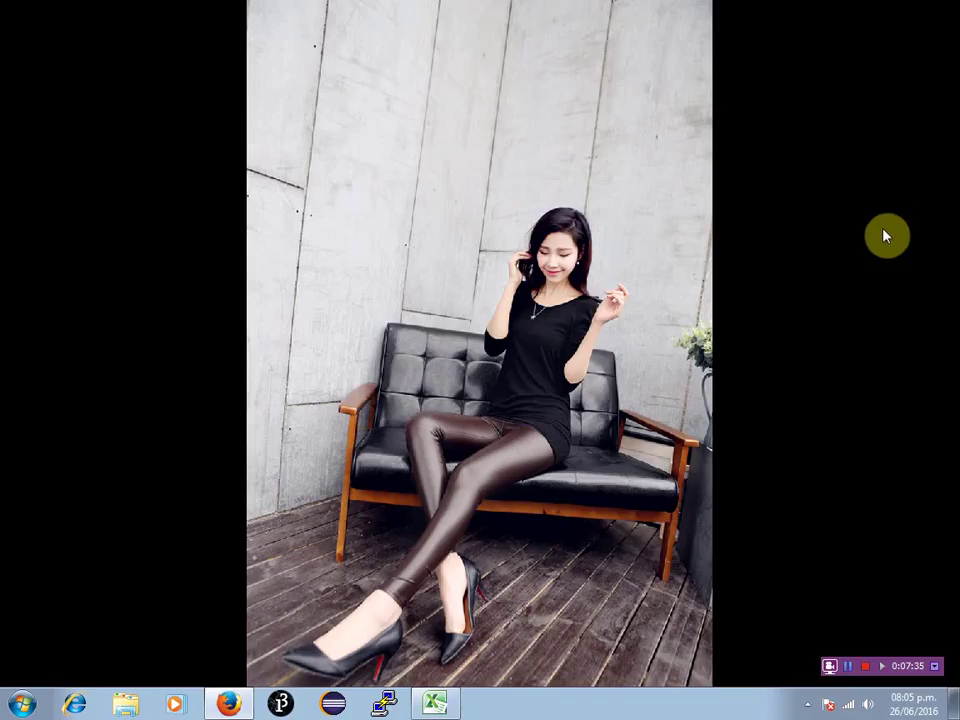